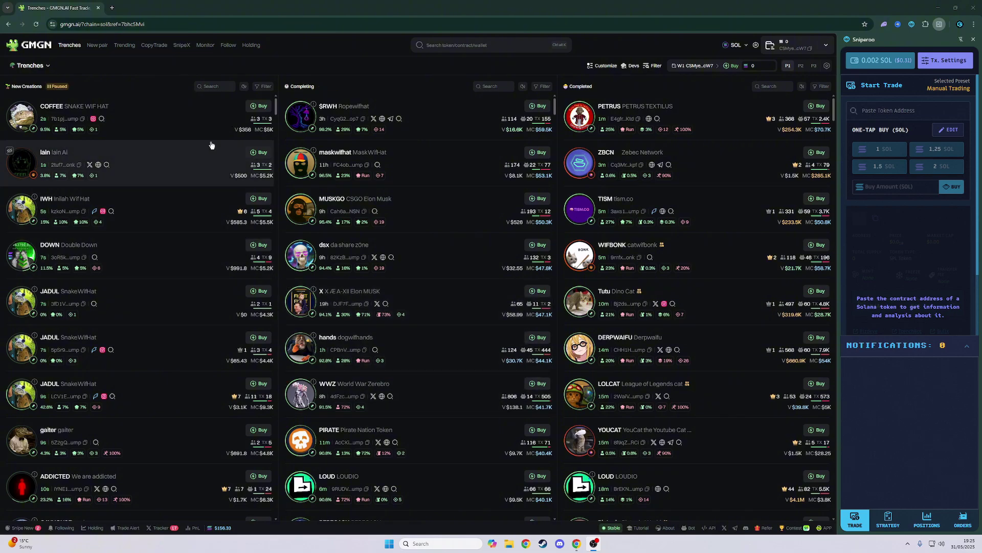
Open the New pair listing and look through the newly created tokens.
{"action": "left_click", "coordinate": [105, 47]}
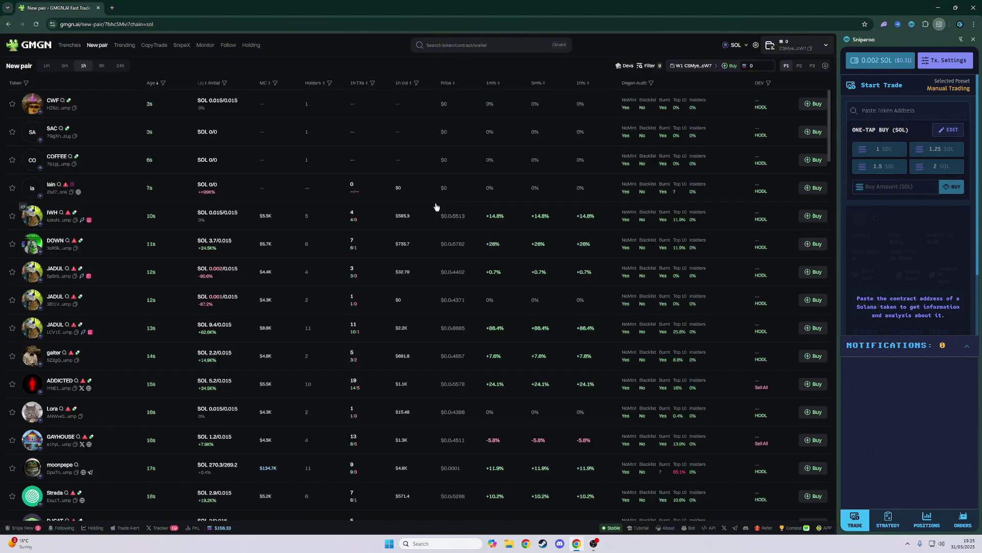
{"action": "scroll", "coordinate": [276, 189], "scroll_direction": "down", "scroll_amount": 10}
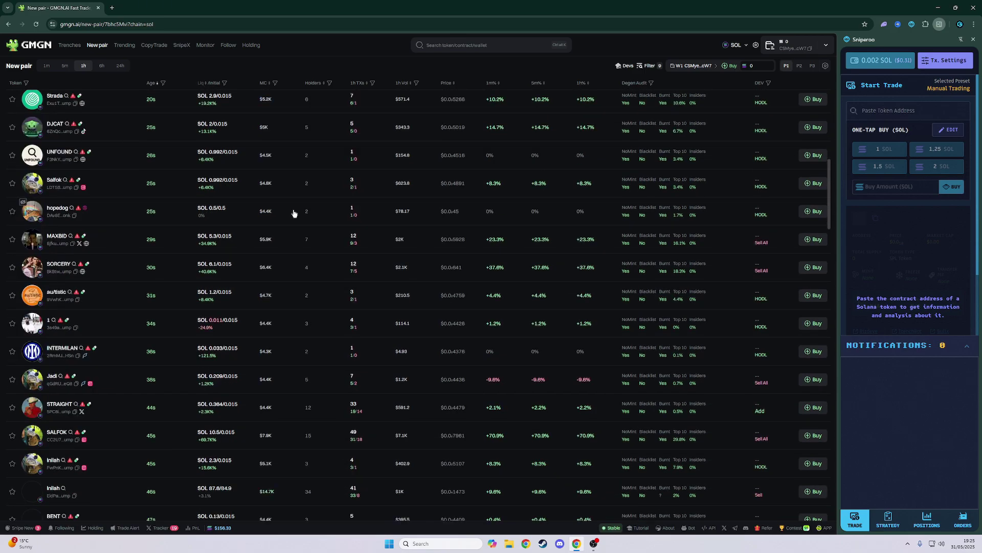
{"action": "scroll", "coordinate": [294, 213], "scroll_direction": "up", "scroll_amount": 5}
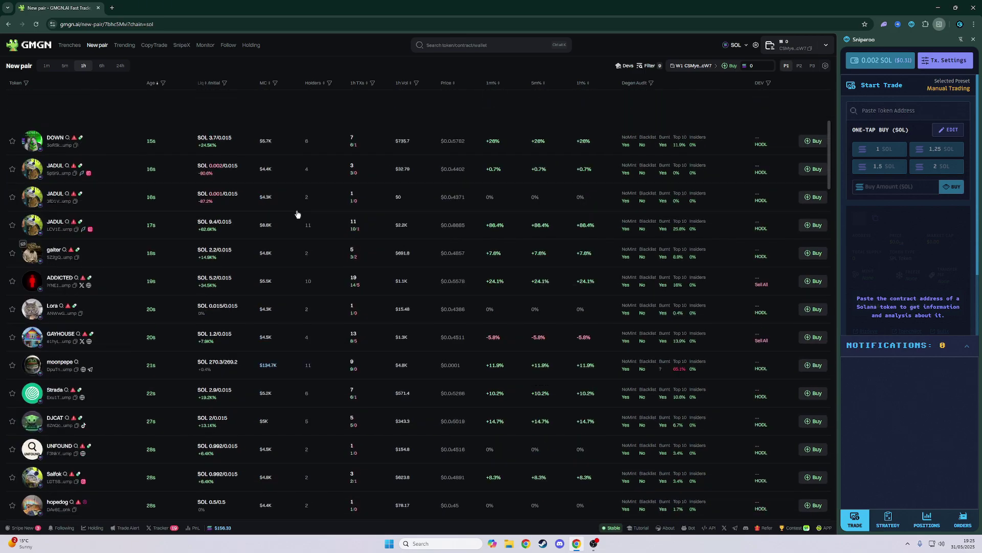
{"action": "scroll", "coordinate": [273, 210], "scroll_direction": "down", "scroll_amount": 3}
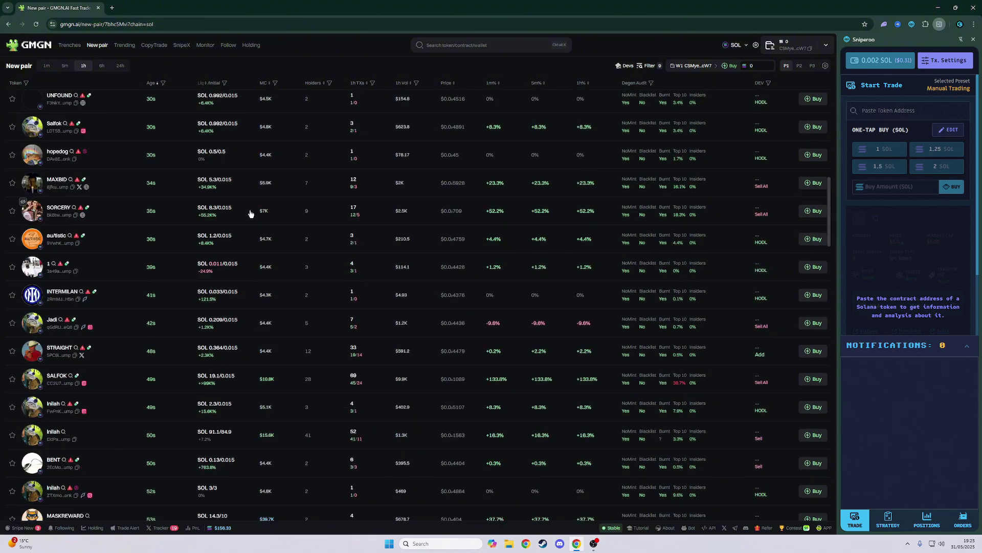
{"action": "scroll", "coordinate": [205, 163], "scroll_direction": "up", "scroll_amount": 3}
Show the Trending tokens for the 6h timeframe and examine their Degen Audit data.
{"action": "left_click", "coordinate": [125, 45]}
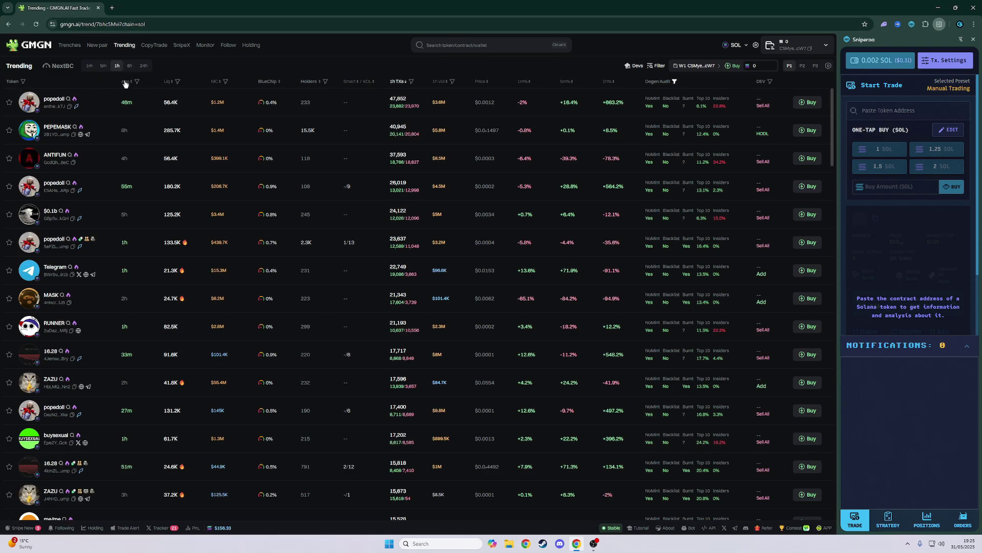
{"action": "left_click", "coordinate": [129, 66]}
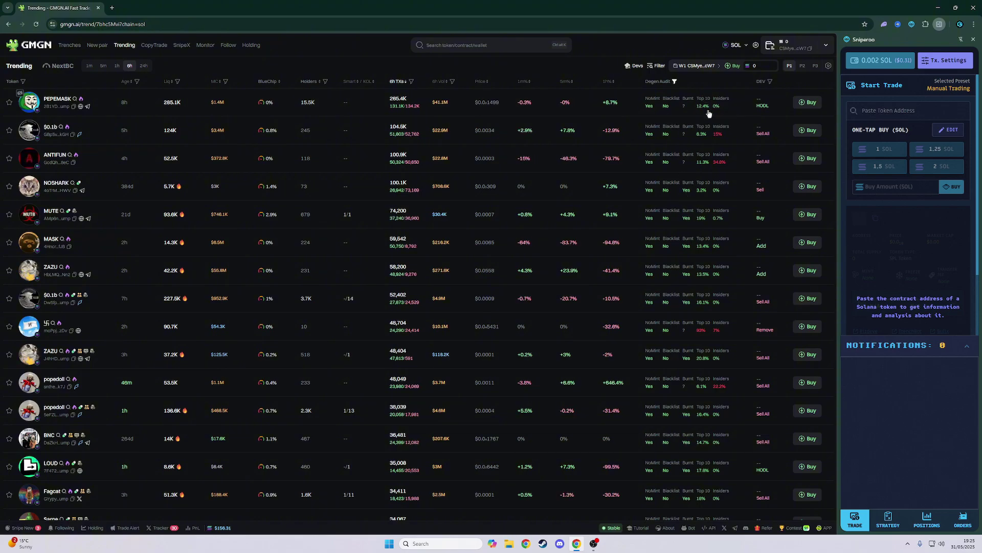
{"action": "mouse_move", "coordinate": [721, 109]}
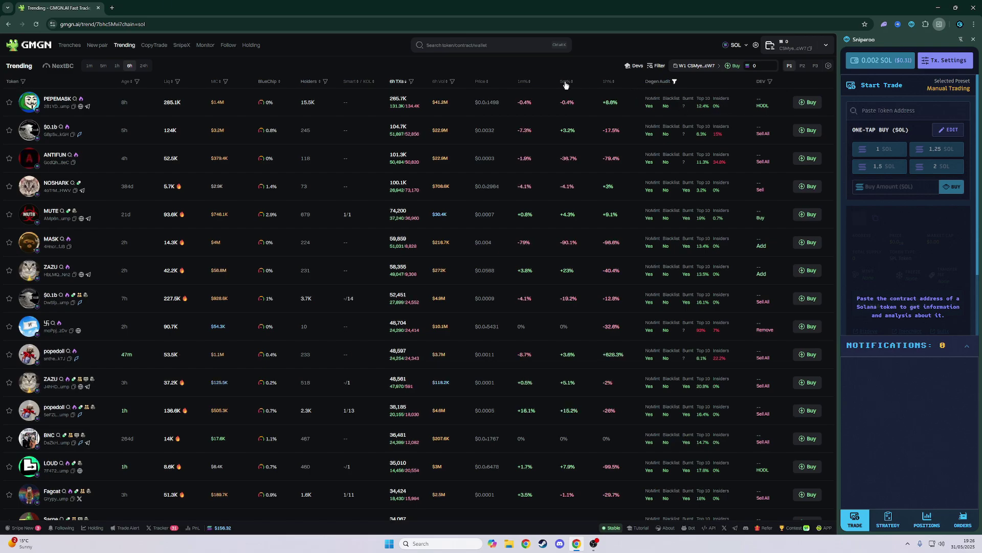
Open the CopyTrade wallet ranking and examine the traders' profits, win rates and average durations.
{"action": "left_click", "coordinate": [167, 48]}
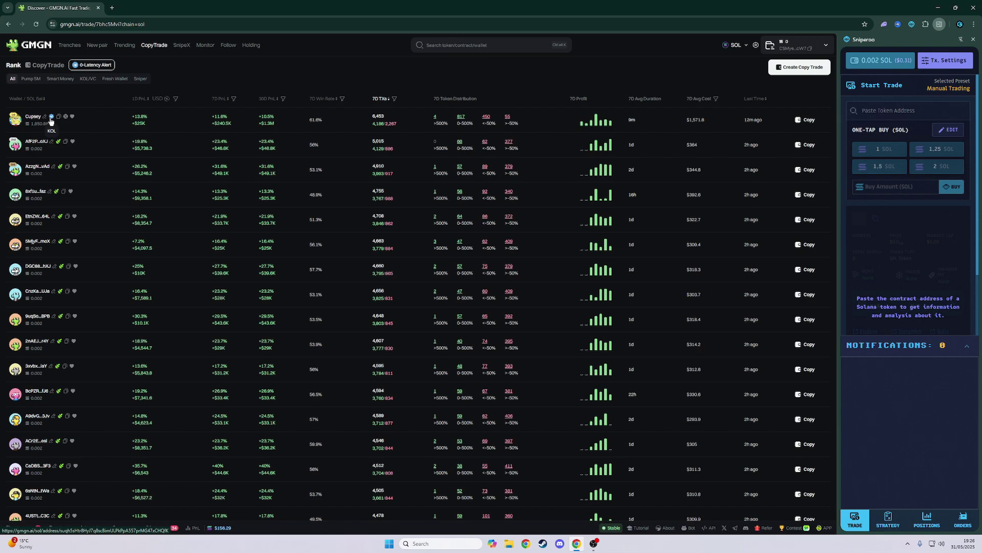
{"action": "scroll", "coordinate": [136, 347], "scroll_direction": "down", "scroll_amount": 5}
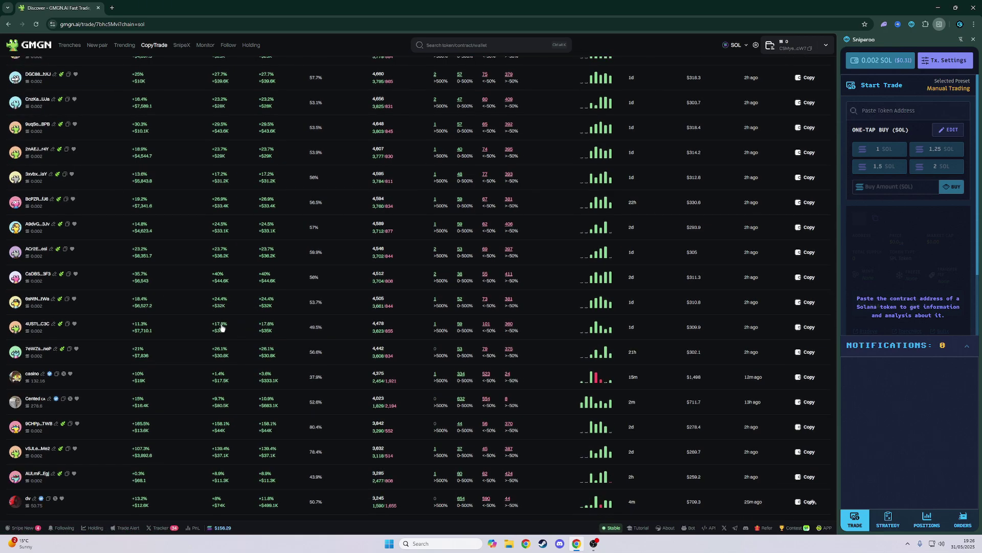
{"action": "scroll", "coordinate": [240, 338], "scroll_direction": "up", "scroll_amount": 6}
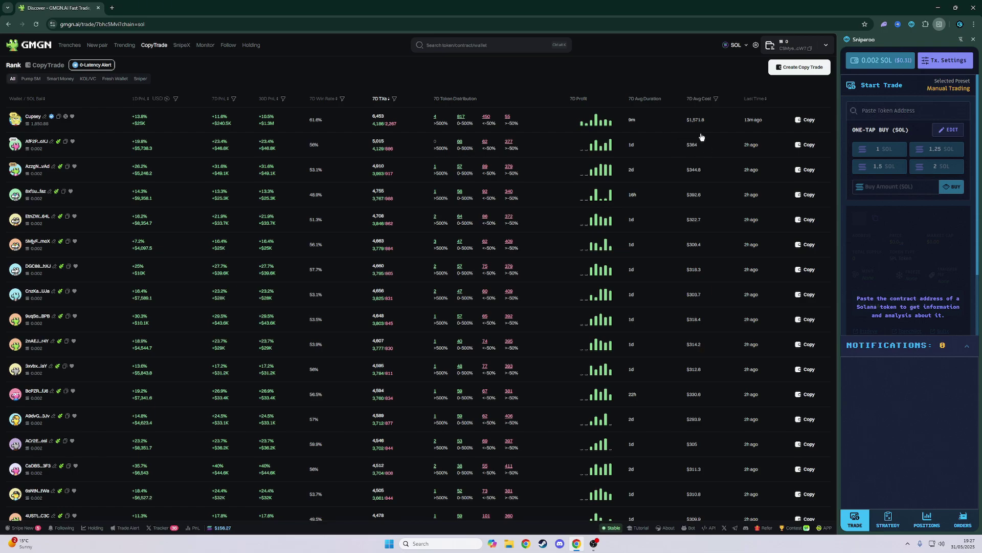
{"action": "scroll", "coordinate": [518, 201], "scroll_direction": "down", "scroll_amount": 20}
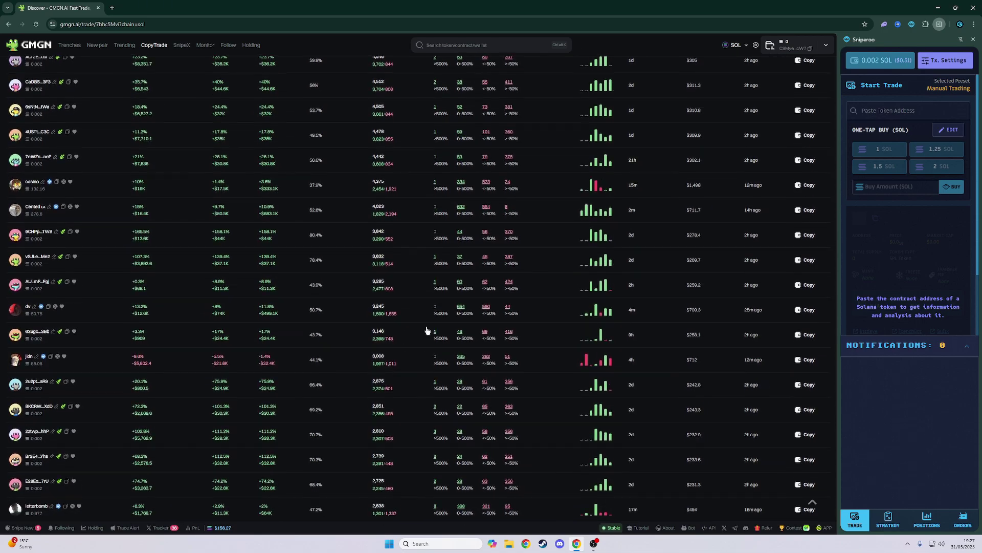
{"action": "scroll", "coordinate": [378, 366], "scroll_direction": "up", "scroll_amount": 20}
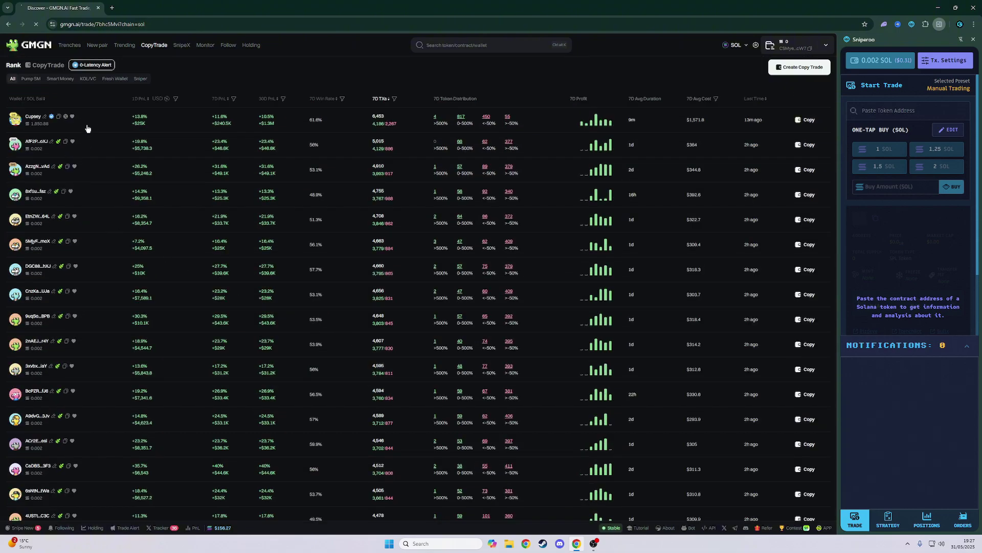
Open the top-ranked copy-trade wallet's profile and review its recent PnL by token.
{"action": "left_click", "coordinate": [85, 125]}
{"action": "scroll", "coordinate": [174, 339], "scroll_direction": "down", "scroll_amount": 5}
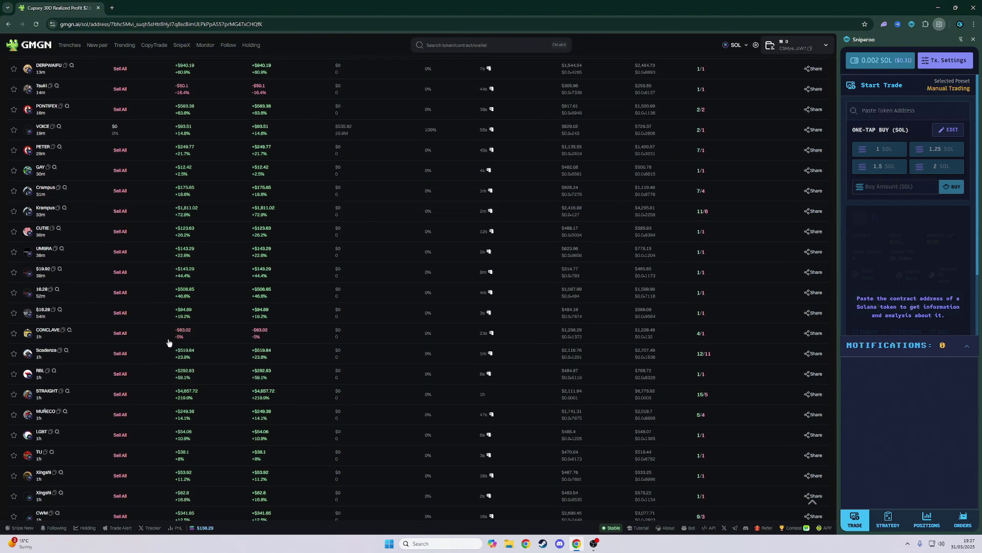
{"action": "scroll", "coordinate": [171, 342], "scroll_direction": "up", "scroll_amount": 5}
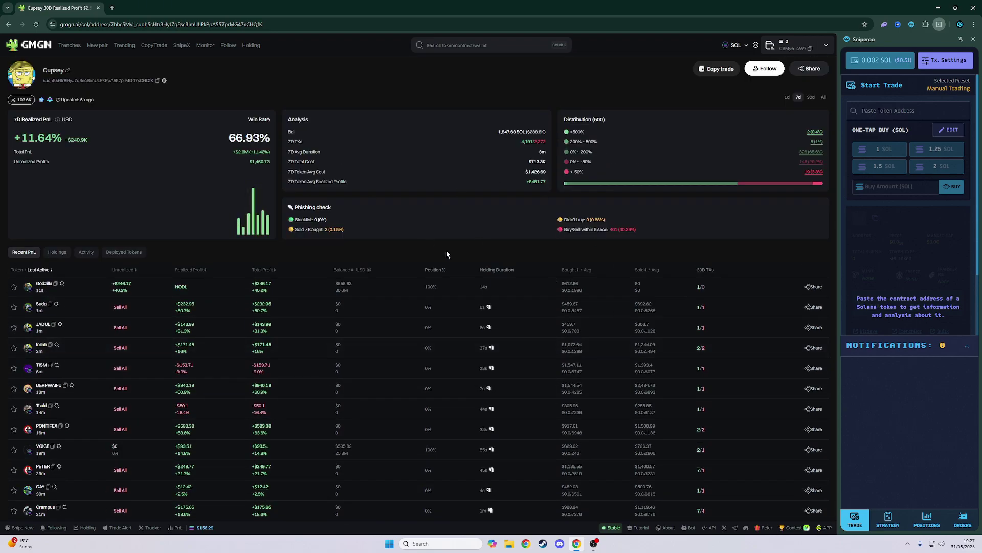
View the SnipeX task creation form and close it without creating a task.
{"action": "left_click", "coordinate": [180, 47]}
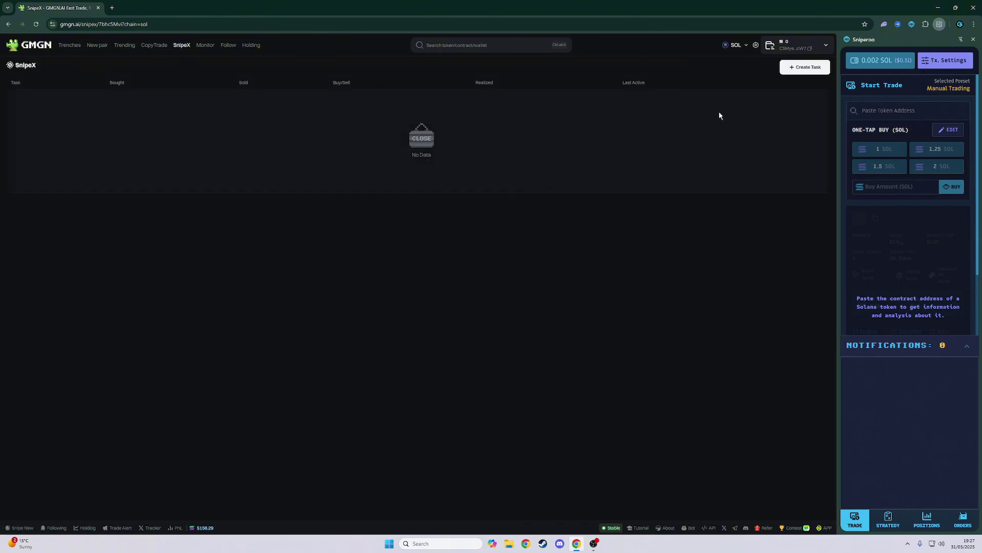
{"action": "left_click", "coordinate": [802, 67]}
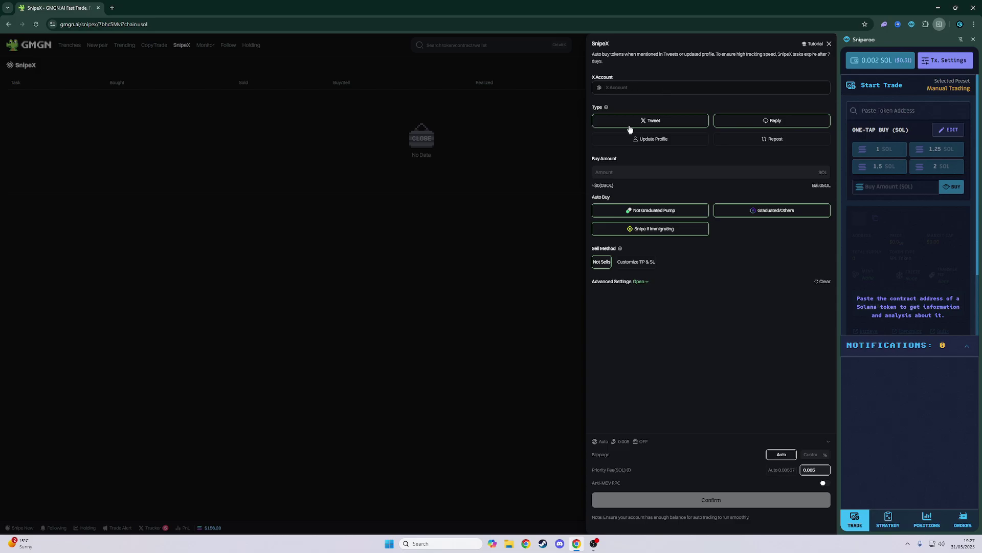
{"action": "left_click", "coordinate": [487, 195]}
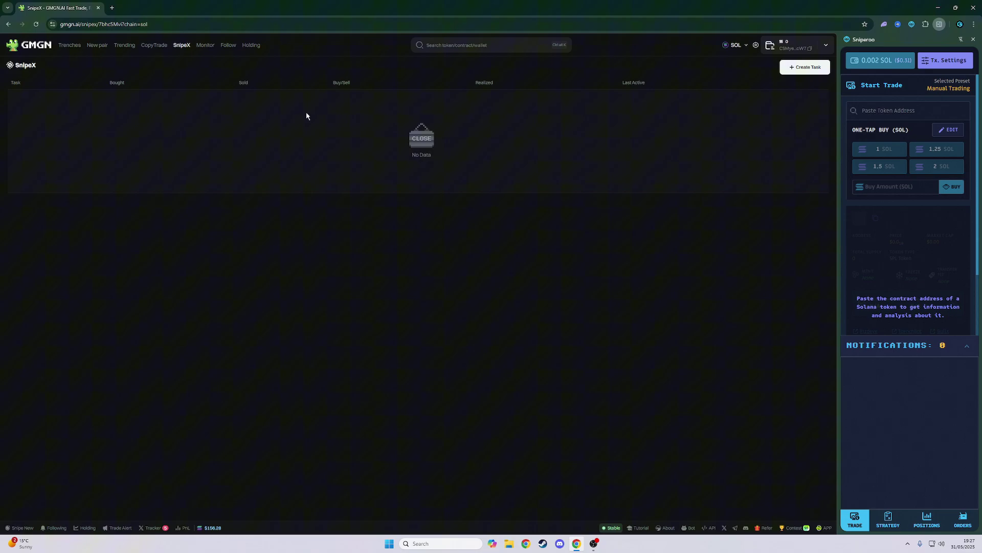
Look at the Monitor, Follow and Holding pages and return to Trenches.
{"action": "left_click", "coordinate": [206, 46]}
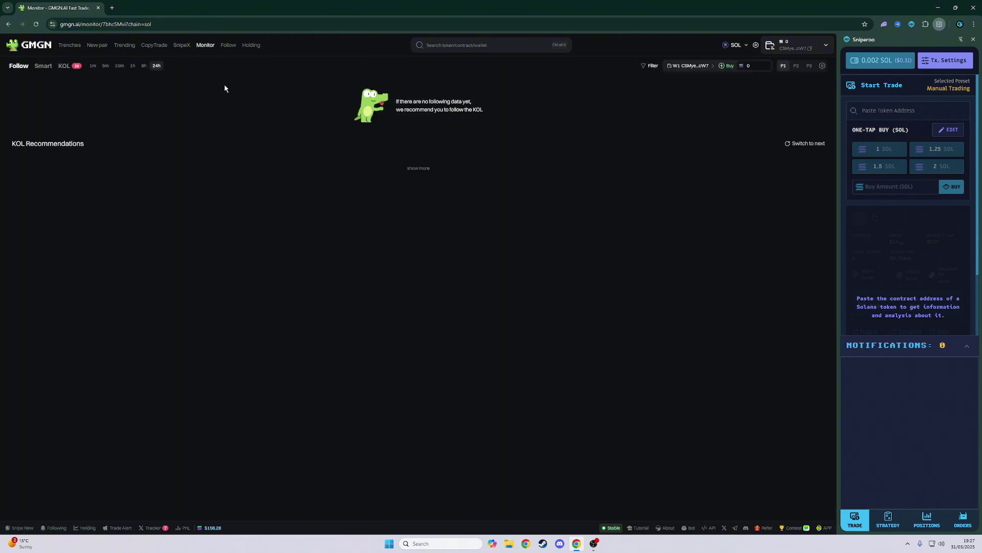
{"action": "left_click", "coordinate": [228, 45]}
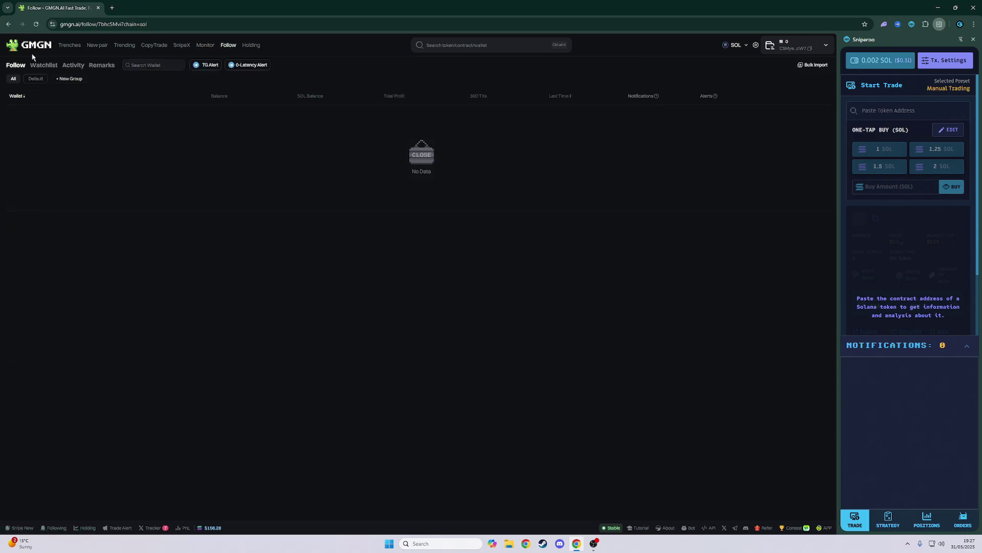
{"action": "left_click", "coordinate": [251, 45]}
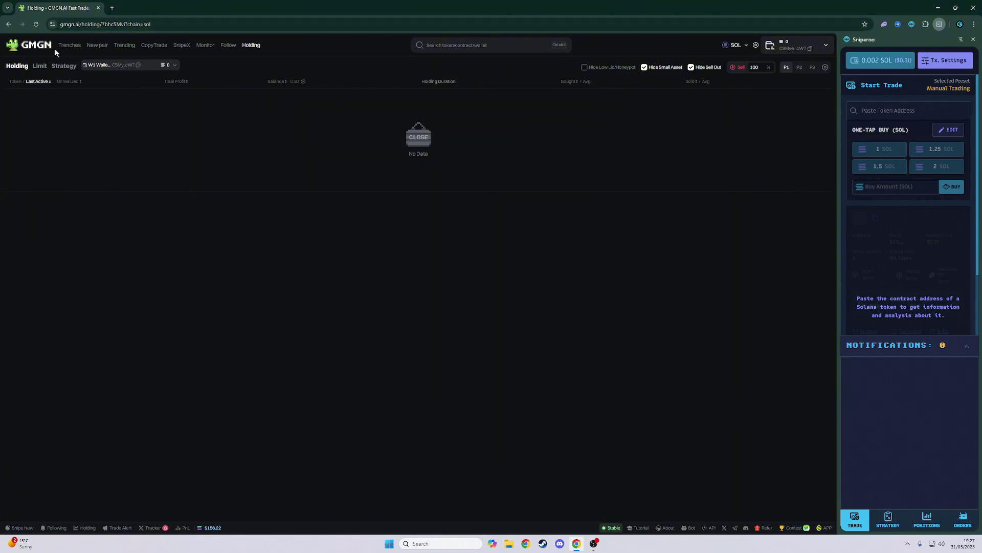
{"action": "left_click", "coordinate": [70, 46]}
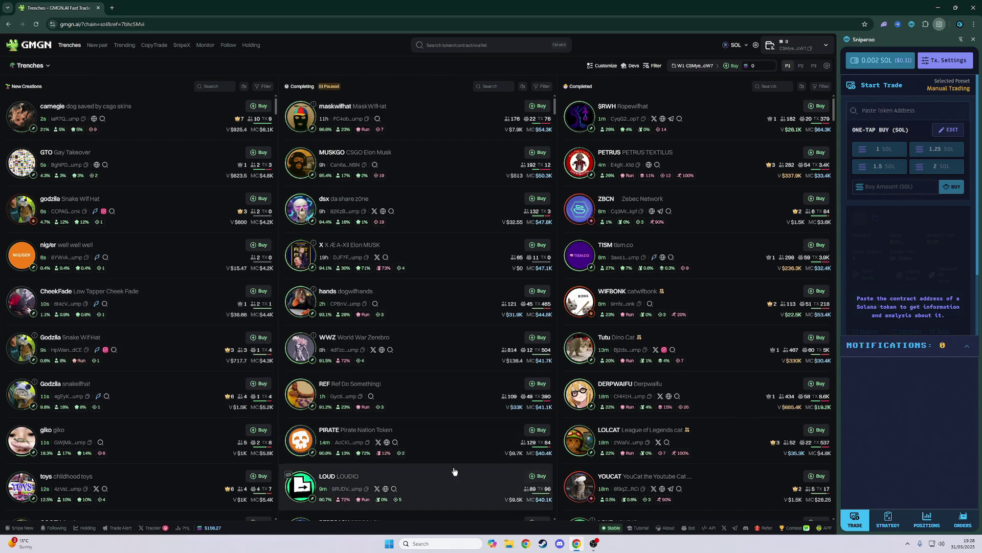
Open Axiom in a new browser tab and display its Pulse page.
{"action": "left_click", "coordinate": [112, 8]}
{"action": "type", "text": "axiom"}
{"action": "key", "text": "Return"}
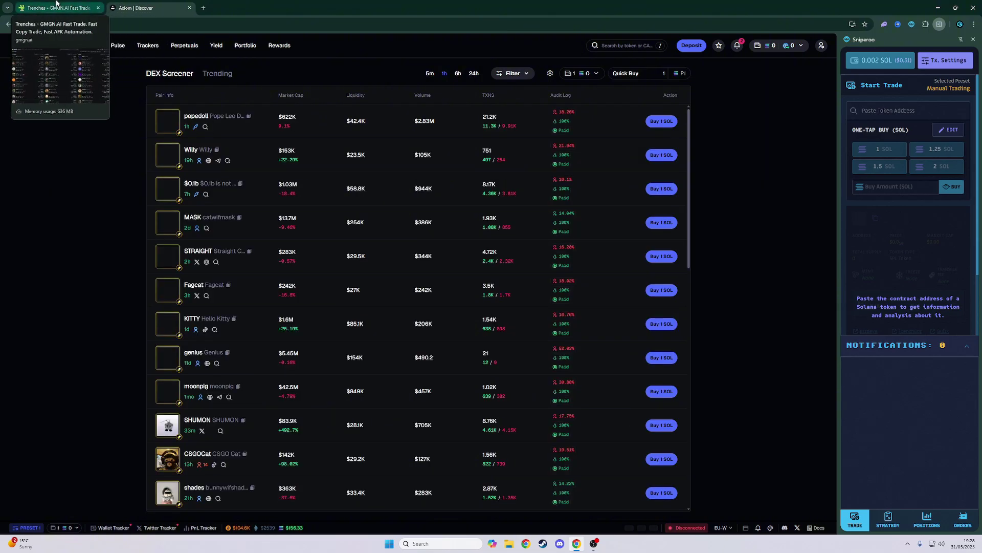
{"action": "left_click", "coordinate": [118, 45]}
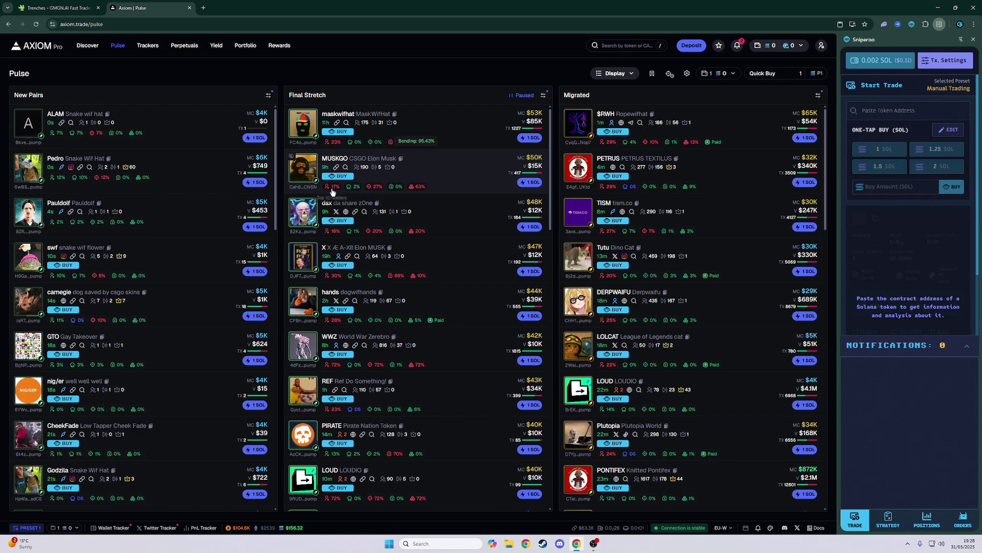
Compare the top-10, insider and bundle holding indicators in GMGN's Trenches with those on Axiom's Pulse page.
{"action": "left_click", "coordinate": [33, 4]}
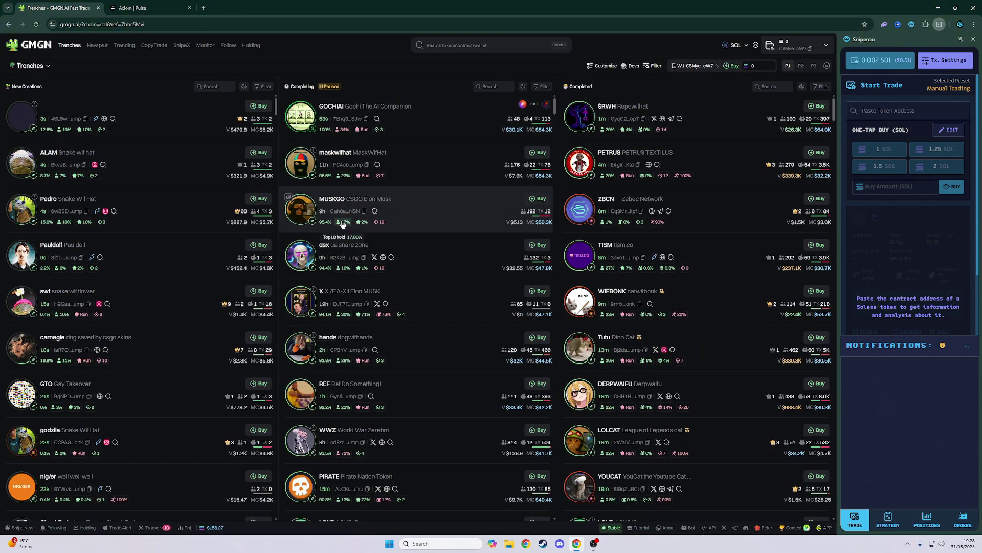
{"action": "mouse_move", "coordinate": [365, 227]}
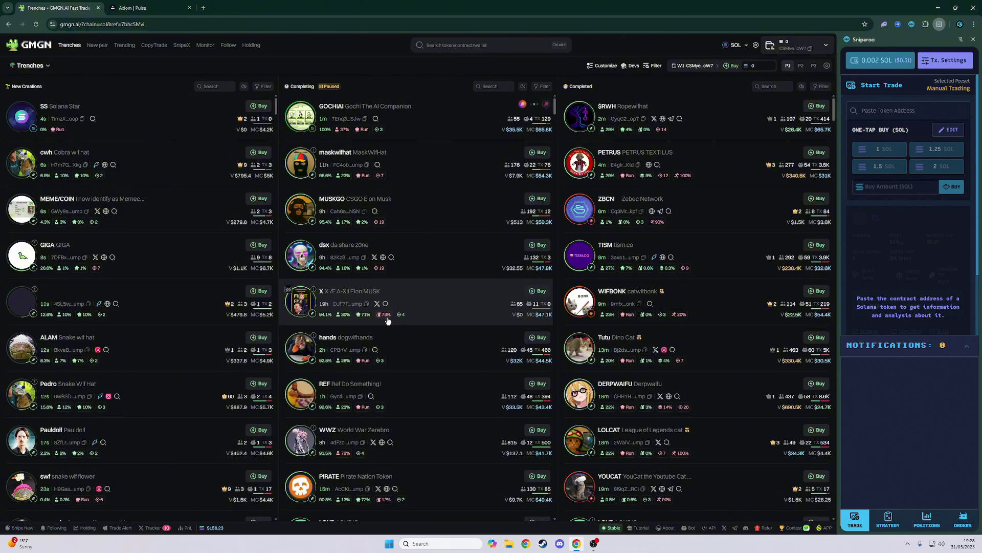
{"action": "mouse_move", "coordinate": [387, 321]}
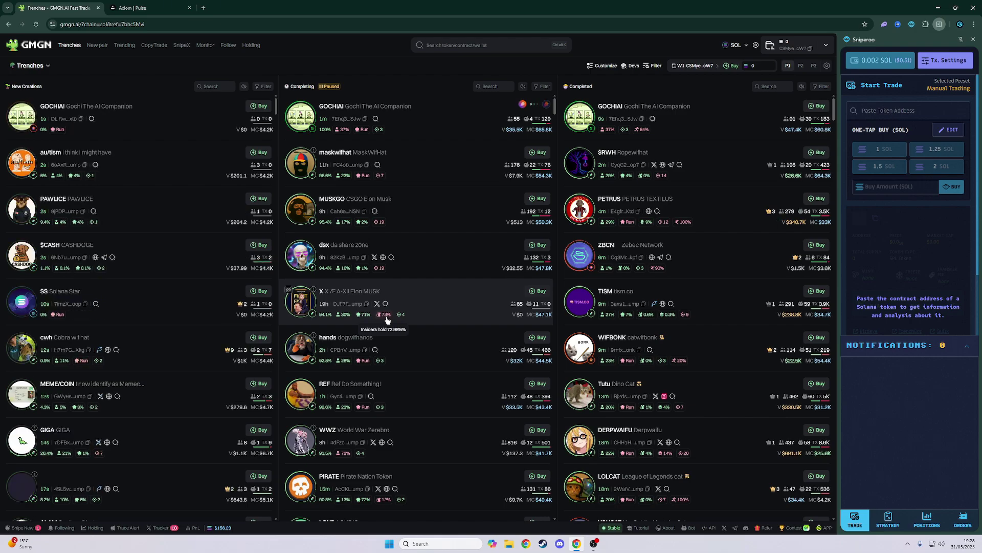
{"action": "key", "text": "ctrl+Tab"}
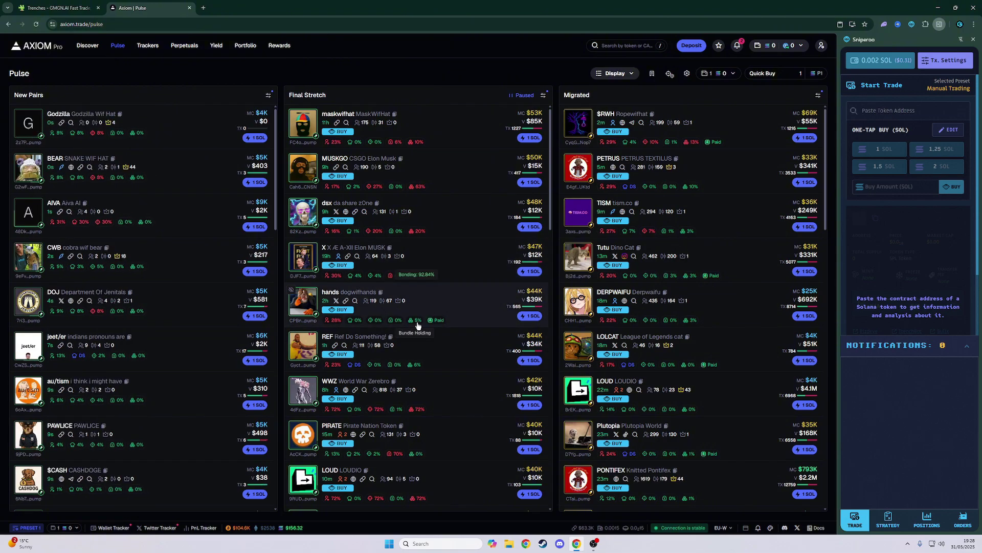
{"action": "key", "text": "ctrl+shift+Tab"}
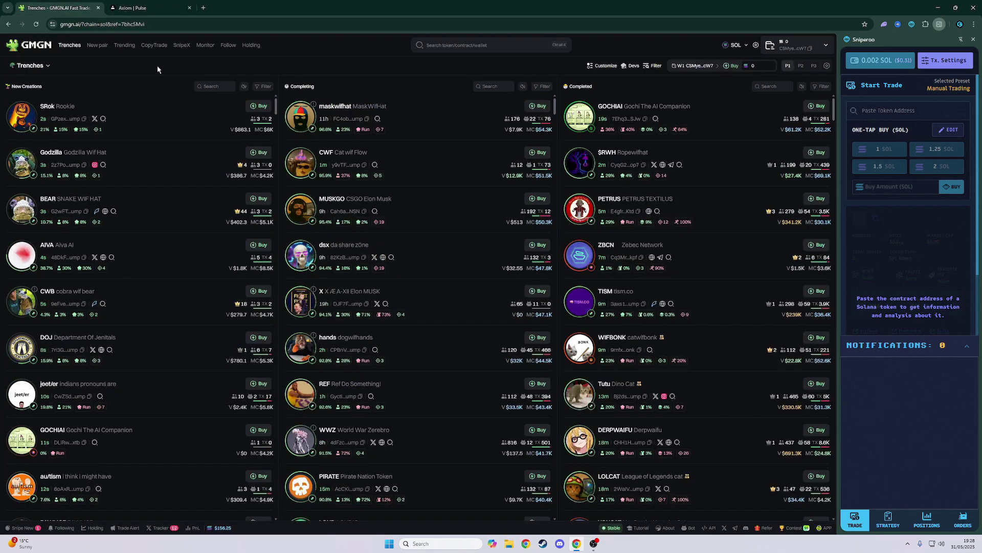
Open the maskwifhat token page and reposition the Sniperoo trading widget over the lower-left part of the price chart.
{"action": "left_click", "coordinate": [428, 121]}
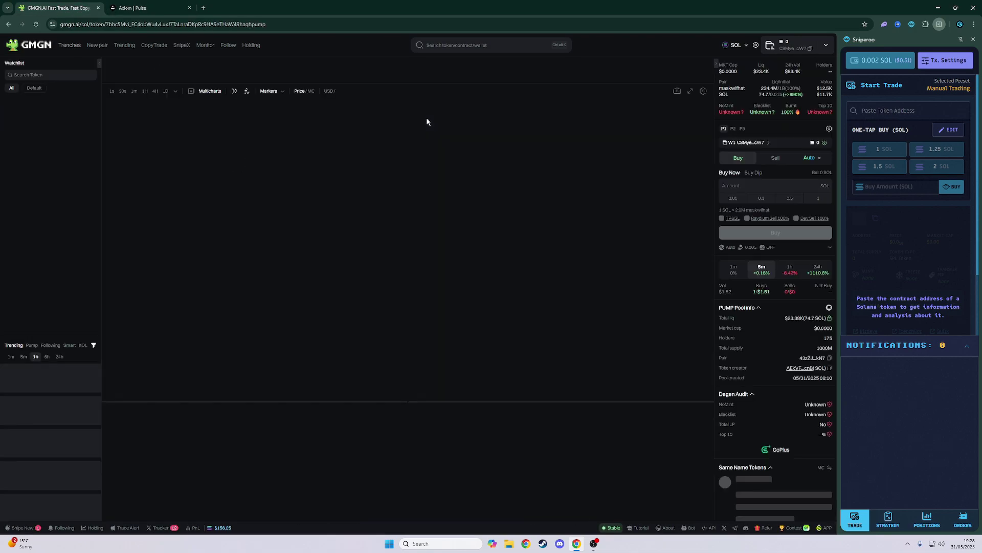
{"action": "left_click_drag", "start_coordinate": [252, 257], "coordinate": [230, 250]}
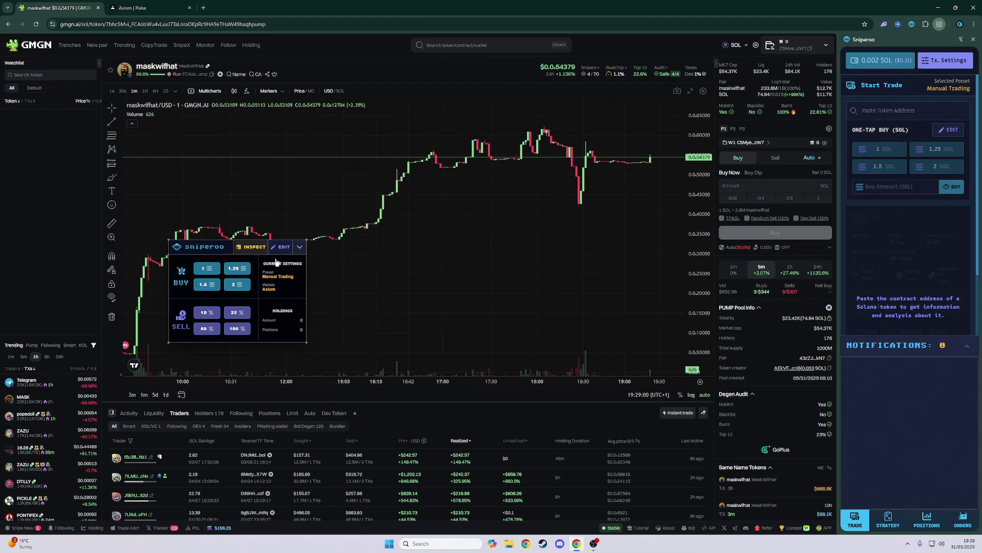
{"action": "left_click_drag", "start_coordinate": [276, 261], "coordinate": [318, 265]}
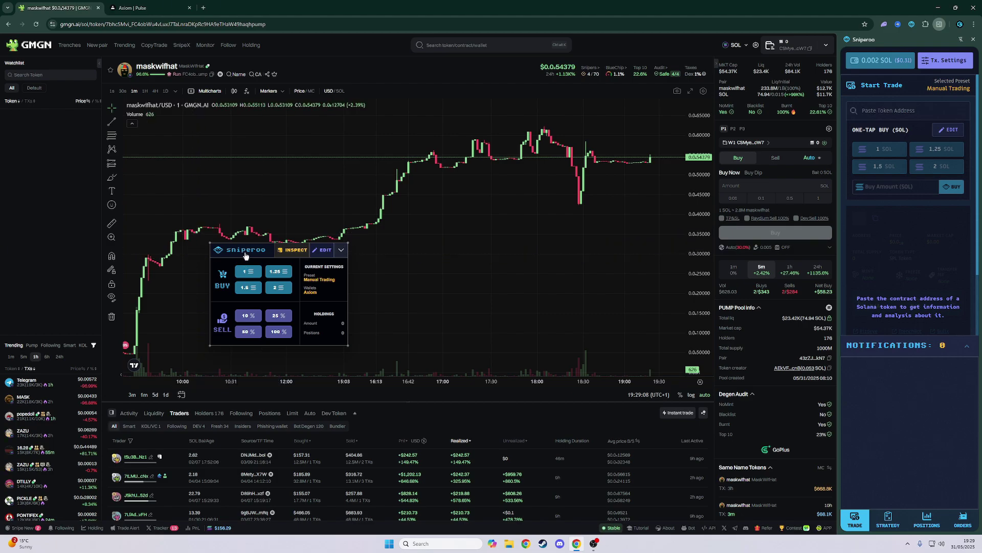
{"action": "mouse_move", "coordinate": [249, 259]}
{"action": "left_mouse_down"}
{"action": "mouse_move", "coordinate": [183, 267]}
{"action": "mouse_move", "coordinate": [237, 270]}
{"action": "left_mouse_up"}
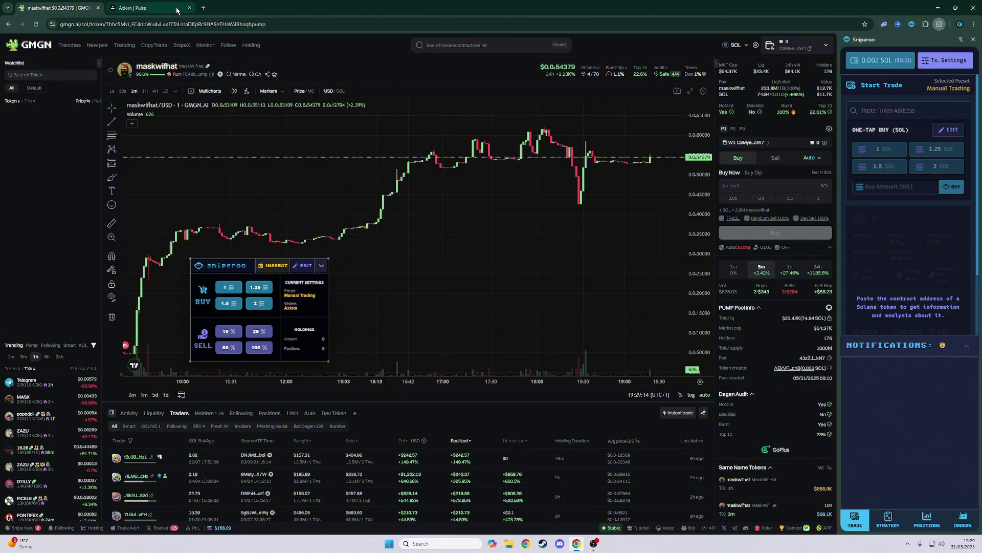
Compare Axiom's Pulse page with GMGN's maskwifhat token page and view a longer stretch of its price chart.
{"action": "left_click", "coordinate": [138, 7]}
{"action": "left_click", "coordinate": [102, 8]}
{"action": "left_click", "coordinate": [123, 8]}
{"action": "left_click", "coordinate": [103, 8]}
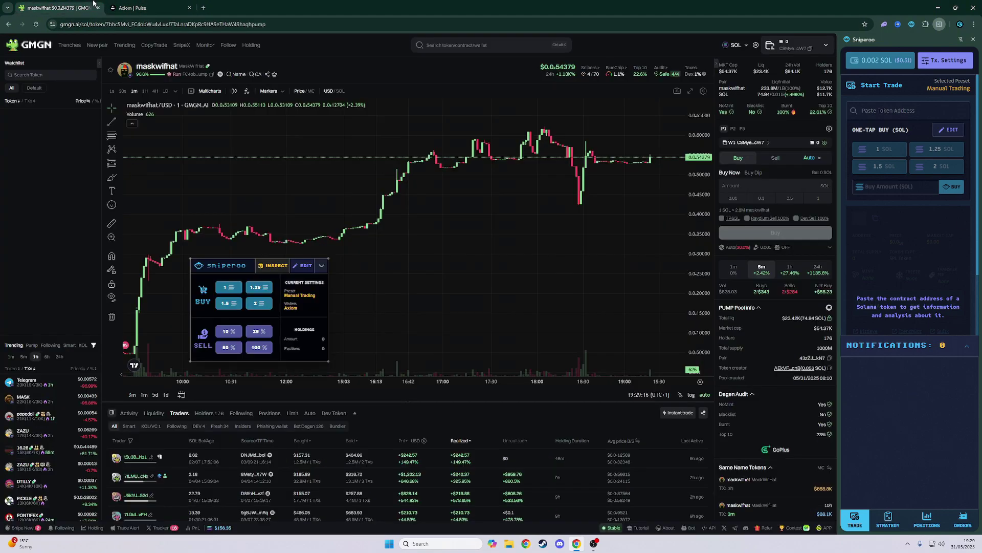
{"action": "left_click", "coordinate": [122, 7]}
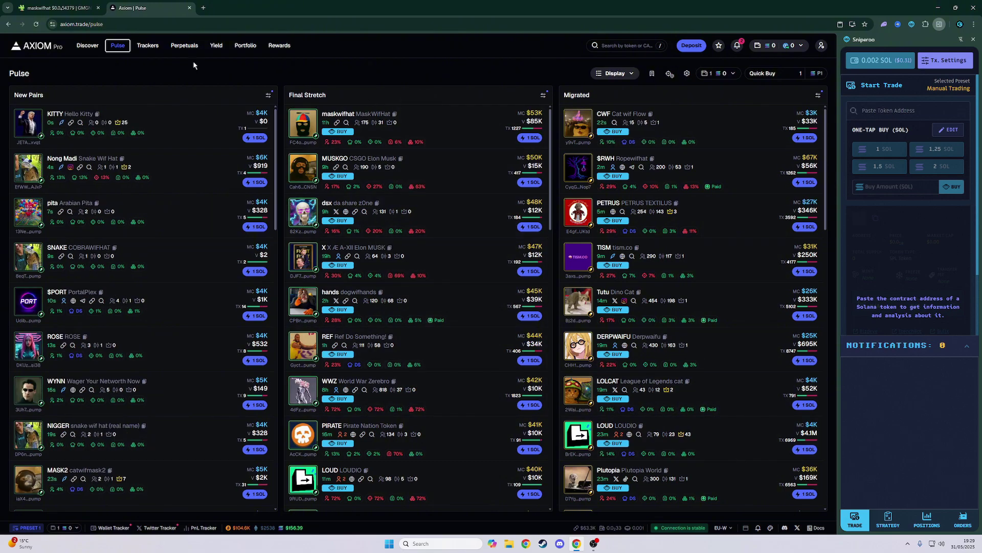
{"action": "left_click", "coordinate": [57, 8]}
{"action": "scroll", "coordinate": [384, 213], "scroll_direction": "down", "scroll_amount": 3}
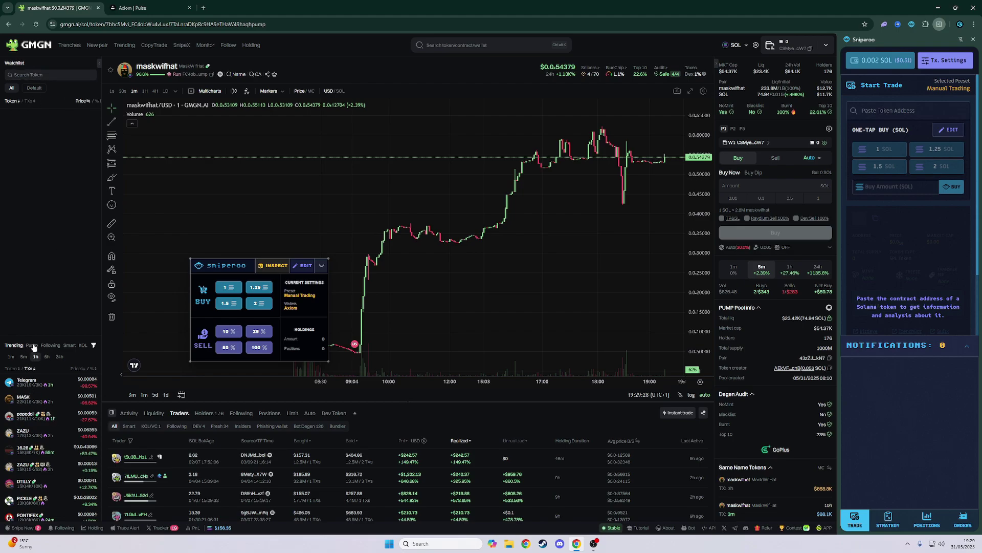
View the Following and Trending token lists, and move the Sniperoo widget toward the price chart's upper-left area.
{"action": "left_click", "coordinate": [70, 345]}
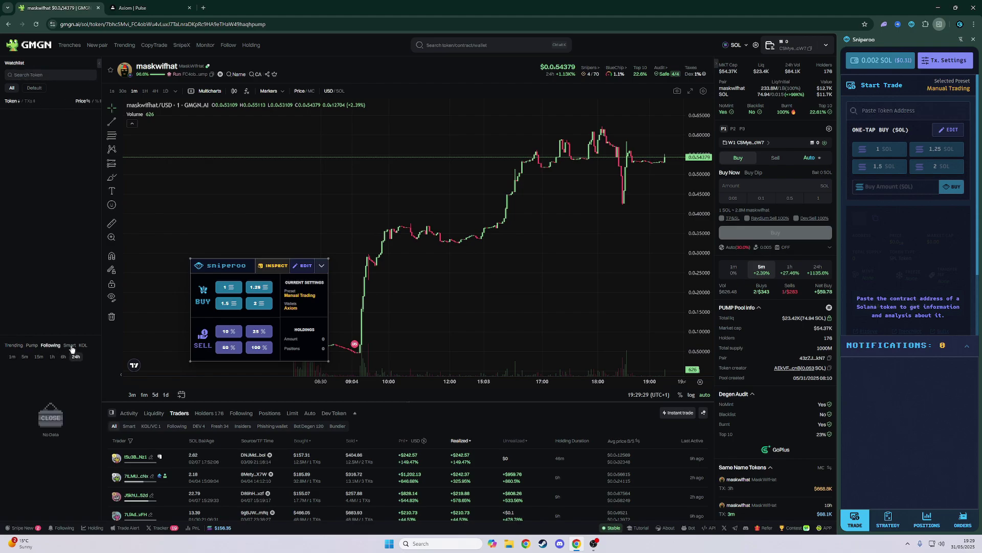
{"action": "left_click", "coordinate": [13, 345]}
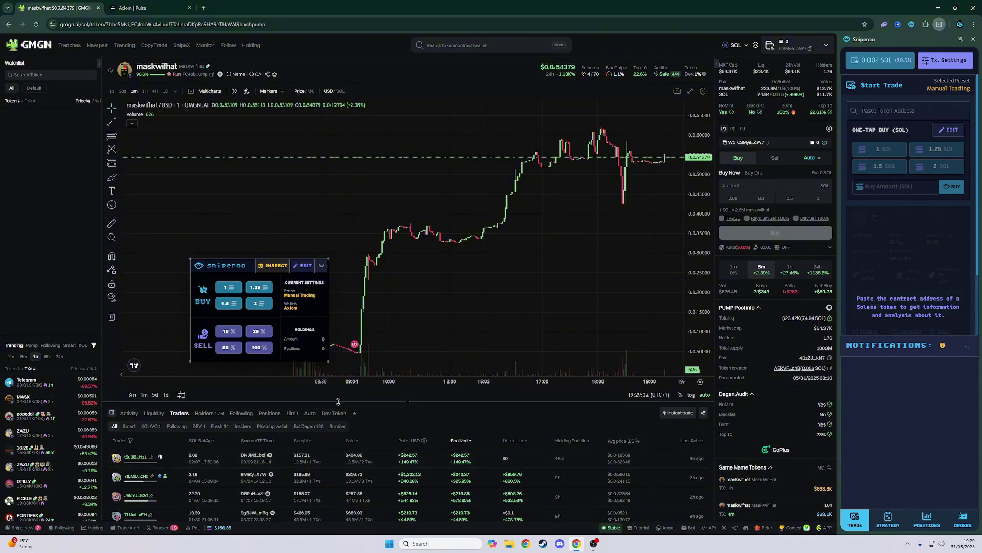
{"action": "left_click_drag", "start_coordinate": [204, 401], "coordinate": [205, 378]}
{"action": "left_click_drag", "start_coordinate": [248, 266], "coordinate": [202, 175]}
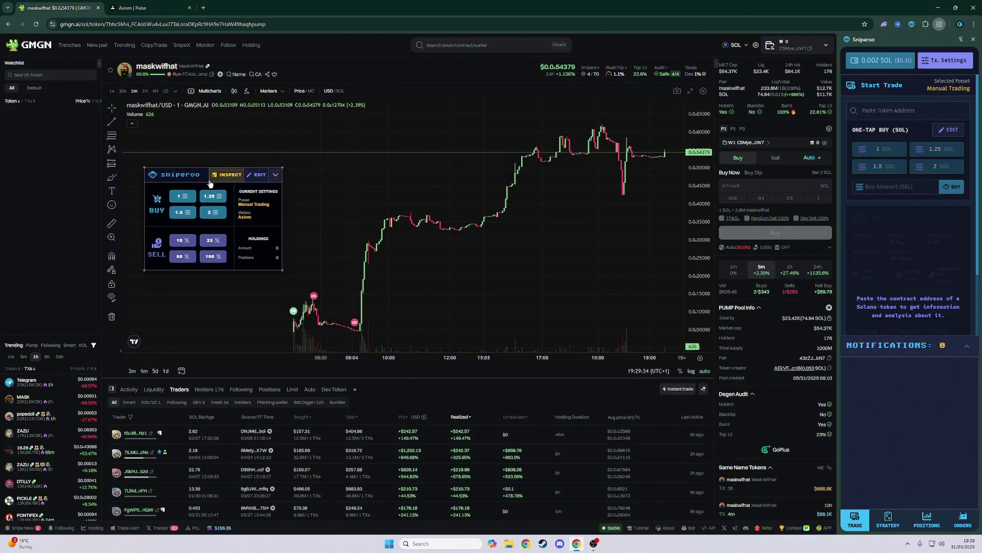
Review maskwifhat's Activity, Liquidity and Traders tables below the chart.
{"action": "left_click", "coordinate": [128, 390]}
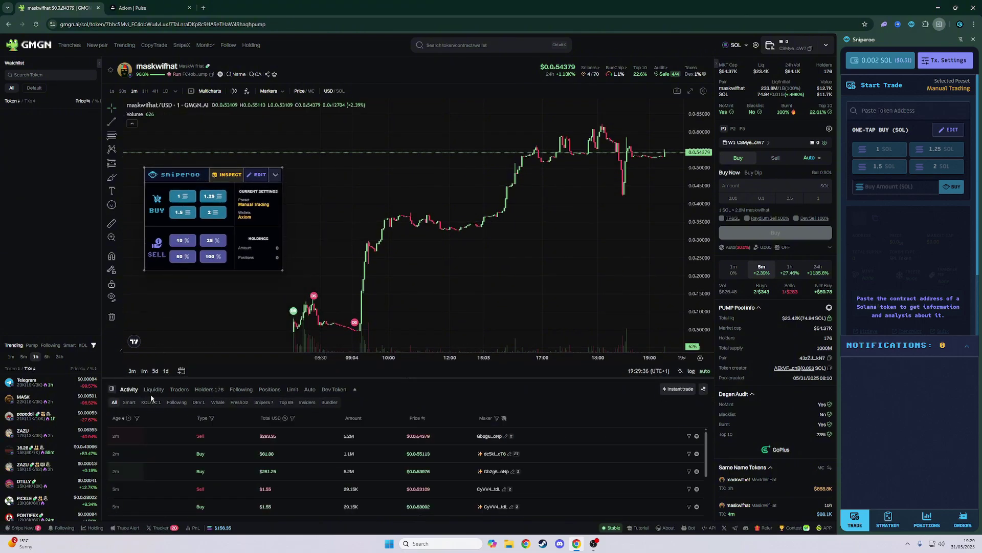
{"action": "scroll", "coordinate": [148, 455], "scroll_direction": "down", "scroll_amount": 5}
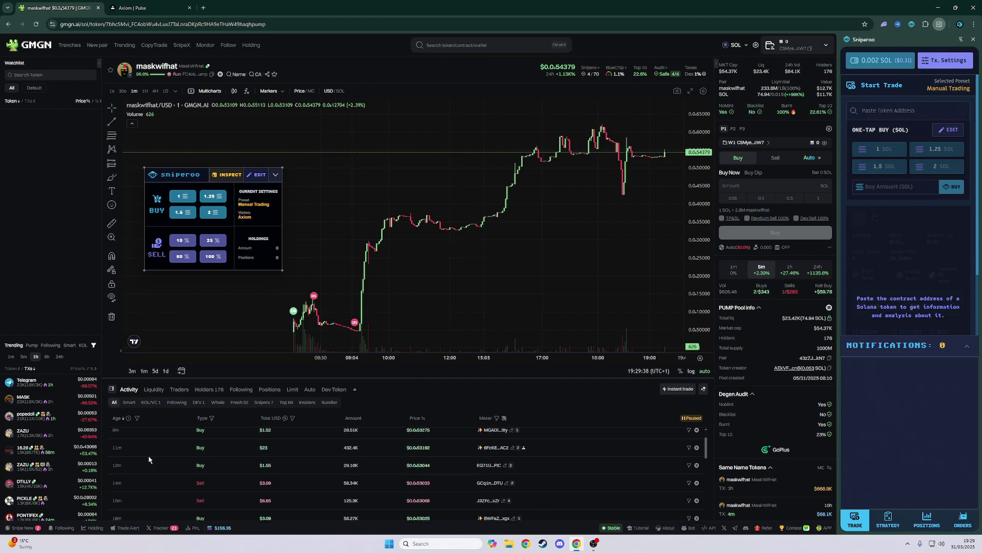
{"action": "left_click", "coordinate": [153, 390]}
{"action": "left_click", "coordinate": [176, 390]}
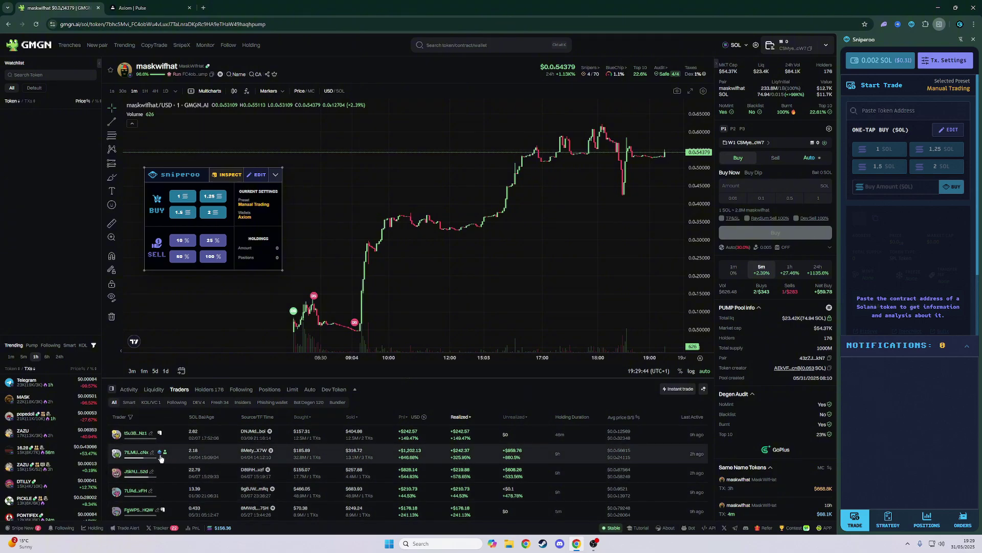
{"action": "scroll", "coordinate": [170, 466], "scroll_direction": "down", "scroll_amount": 1}
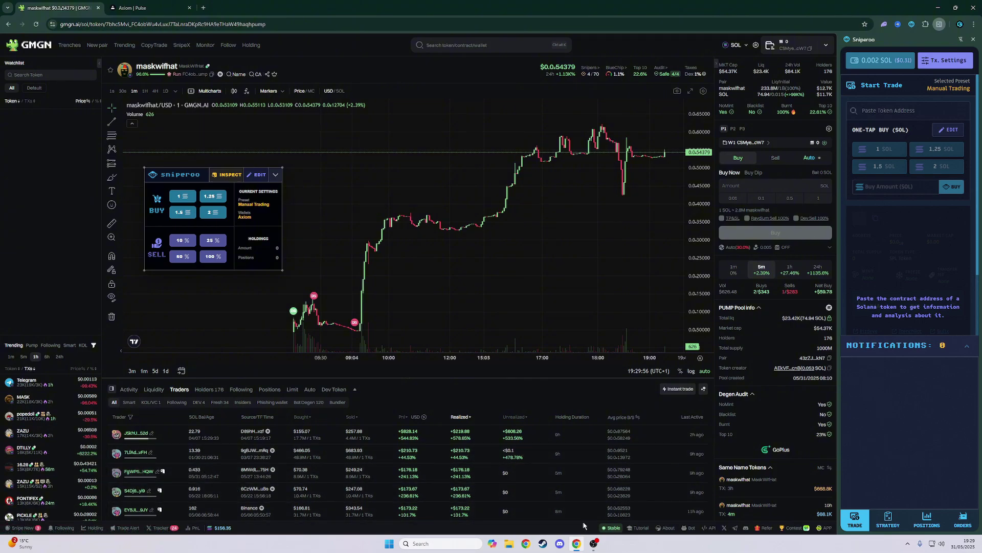
Examine maskwifhat's Holders table at an enlarged height, and view the developer's other tokens under Dev Token.
{"action": "left_click", "coordinate": [217, 390]}
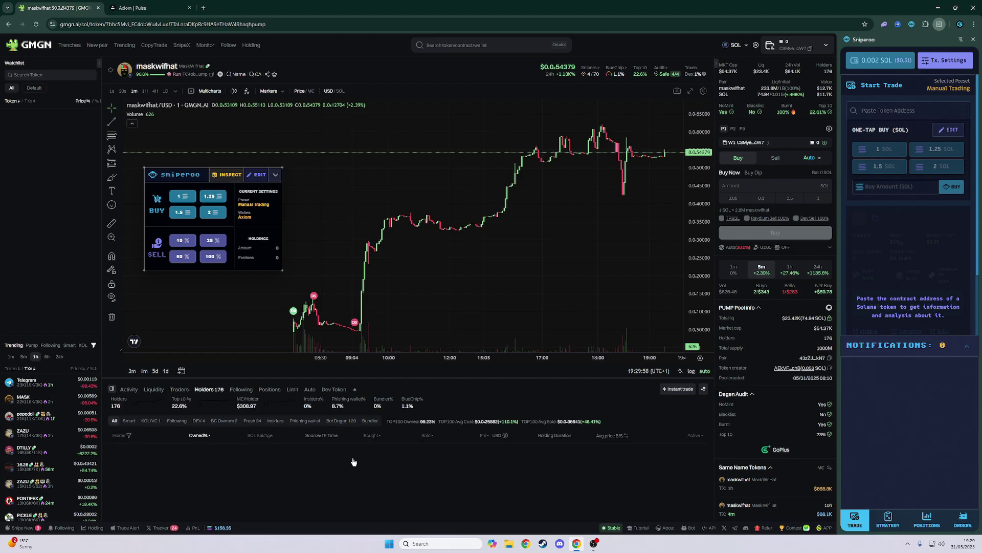
{"action": "scroll", "coordinate": [334, 464], "scroll_direction": "down", "scroll_amount": 5}
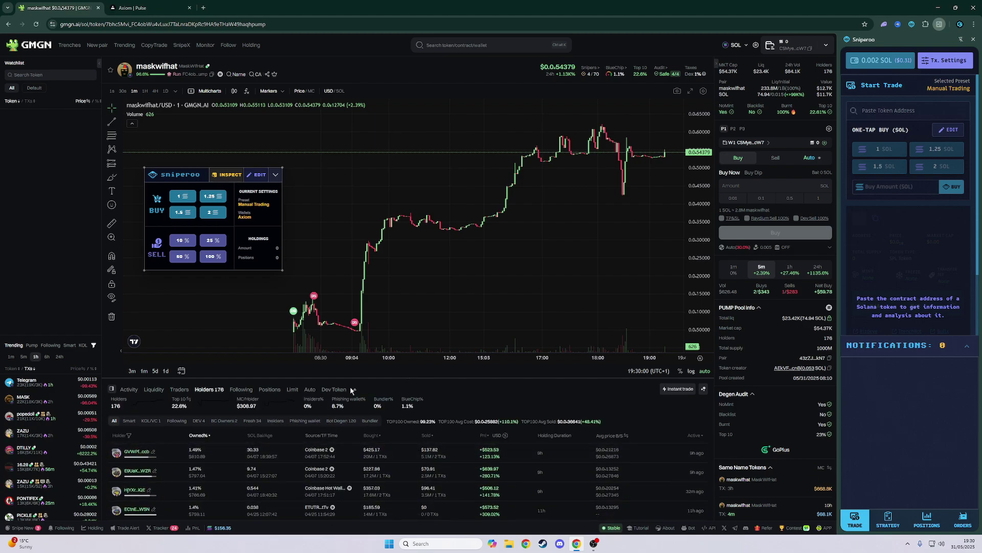
{"action": "left_click_drag", "start_coordinate": [357, 376], "coordinate": [337, 299]}
{"action": "scroll", "coordinate": [329, 358], "scroll_direction": "up", "scroll_amount": 3}
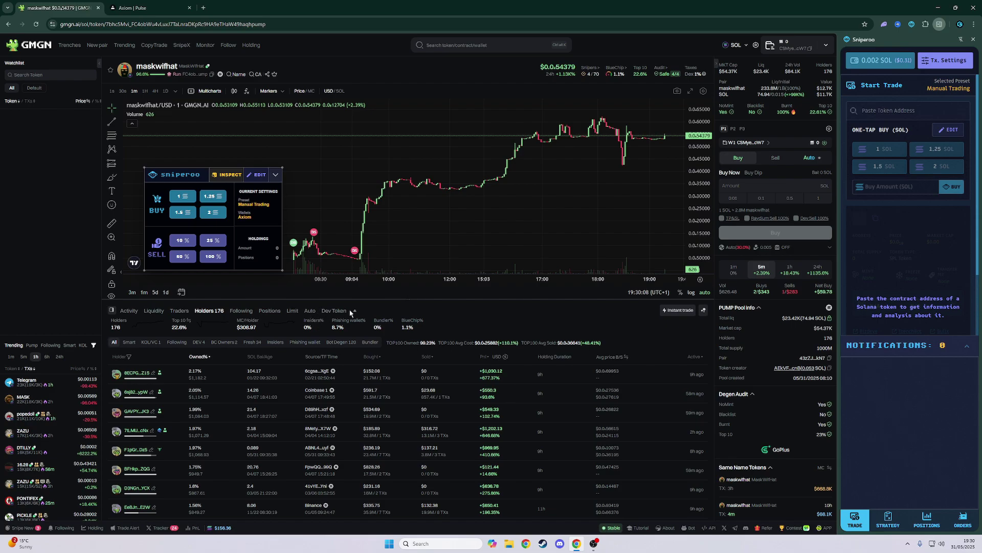
{"action": "left_click", "coordinate": [335, 311]}
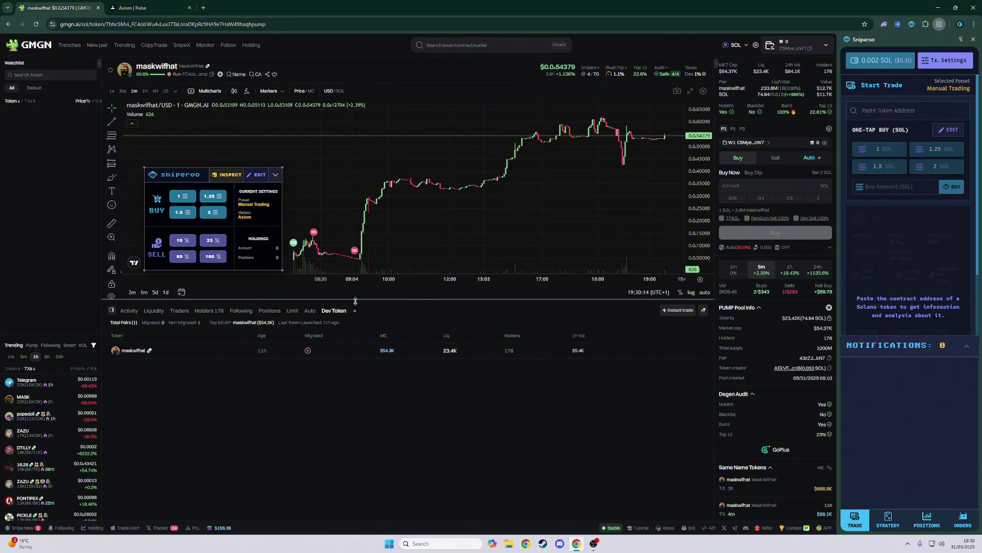
Enlarge the chart area, display market cap instead of price, and move the Sniperoo widget toward the chart's lower-left area.
{"action": "left_click_drag", "start_coordinate": [354, 301], "coordinate": [339, 436]}
{"action": "scroll", "coordinate": [450, 303], "scroll_direction": "up", "scroll_amount": 3}
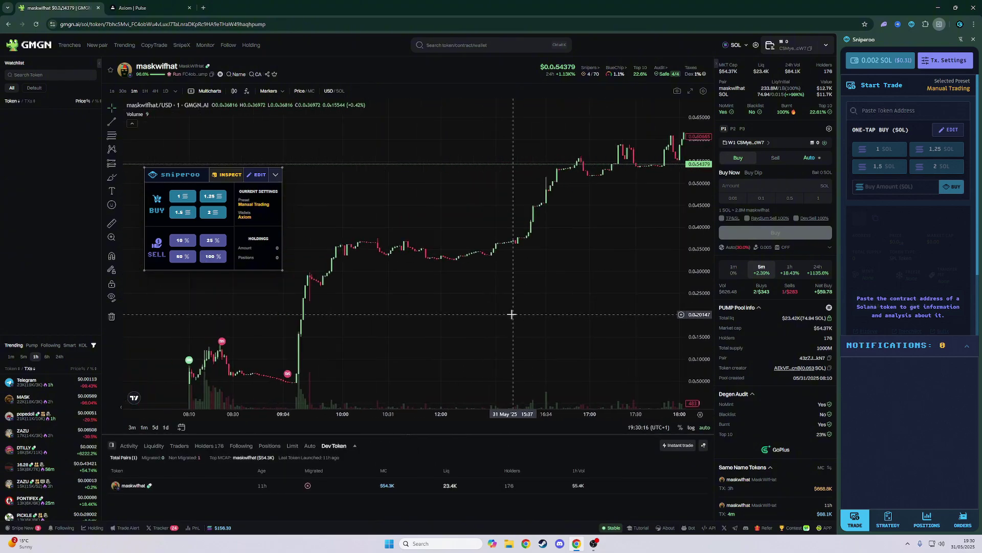
{"action": "scroll", "coordinate": [532, 297], "scroll_direction": "down", "scroll_amount": 2}
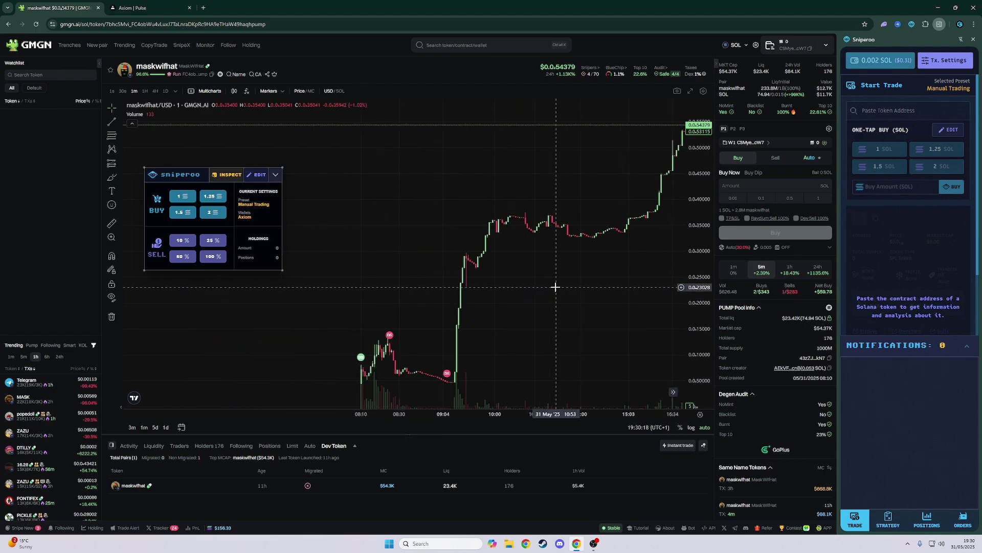
{"action": "left_click", "coordinate": [312, 91]}
{"action": "scroll", "coordinate": [686, 199], "scroll_direction": "down", "scroll_amount": 2}
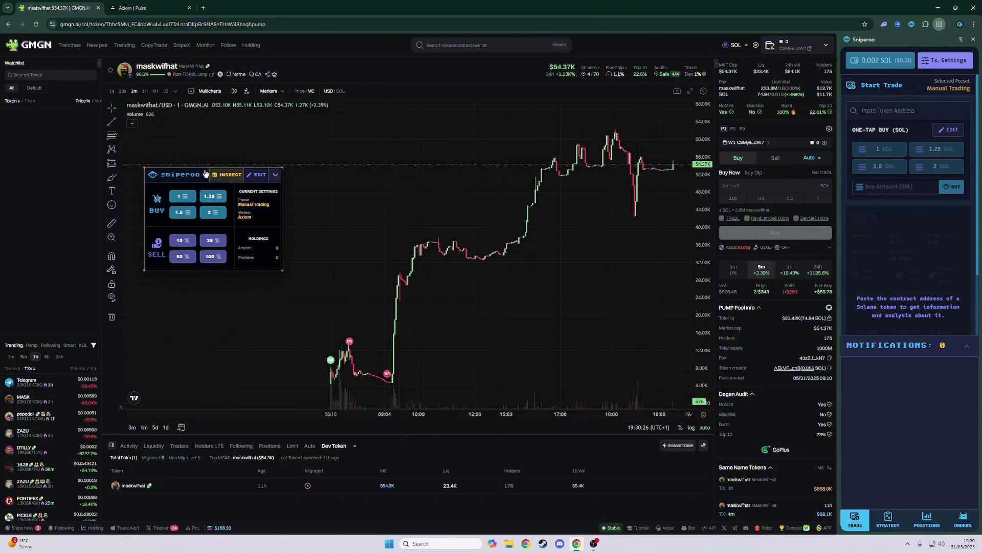
{"action": "left_click_drag", "start_coordinate": [200, 175], "coordinate": [196, 280]}
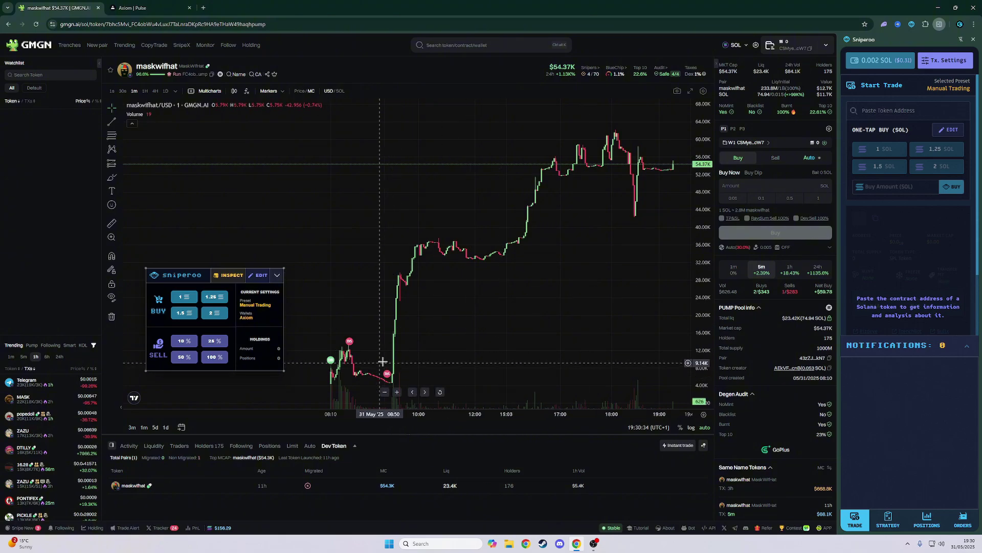
View the GMGN wallet page and Sniperoo's wallet import sources, and return to the maskwifhat token page.
{"action": "left_click", "coordinate": [798, 53]}
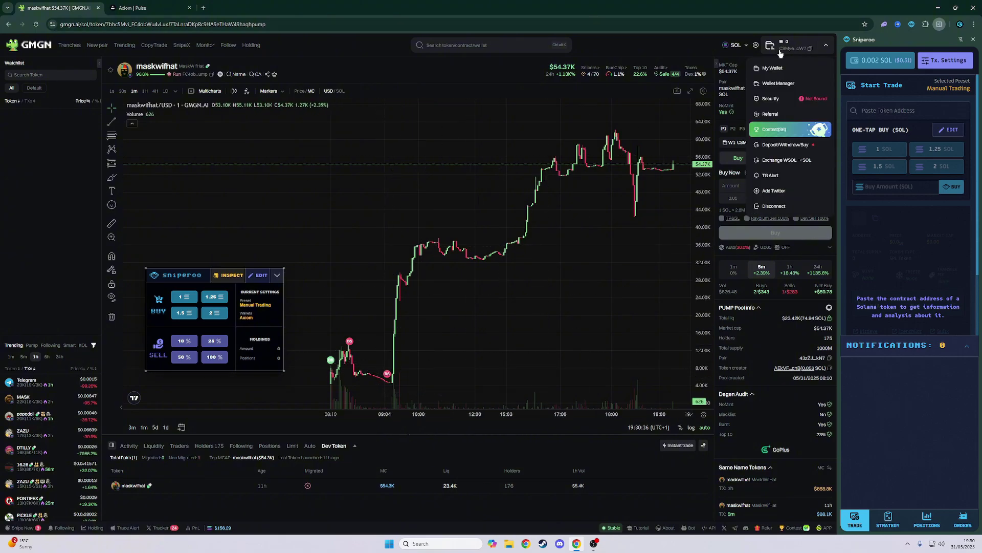
{"action": "left_click", "coordinate": [773, 68]}
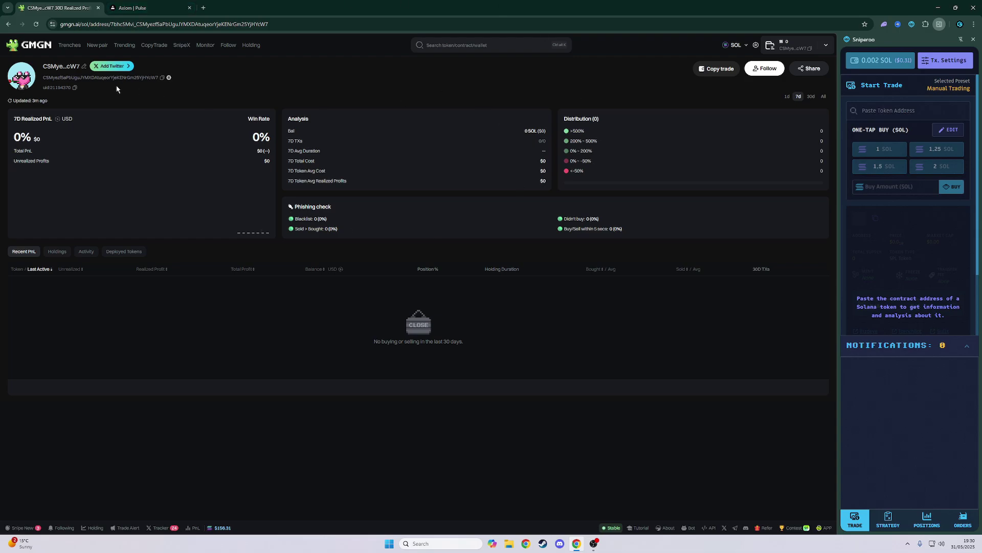
{"action": "left_click", "coordinate": [904, 66]}
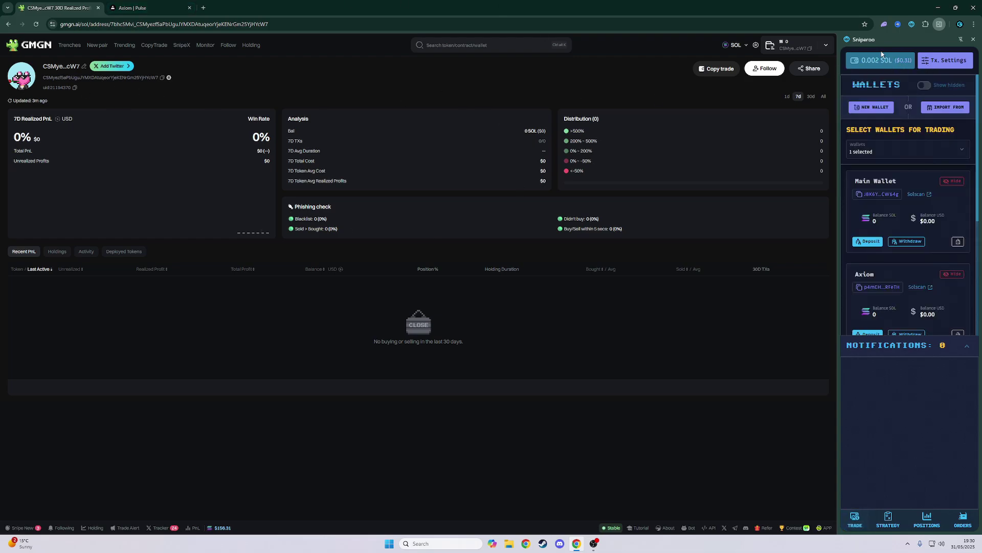
{"action": "left_click", "coordinate": [950, 109]}
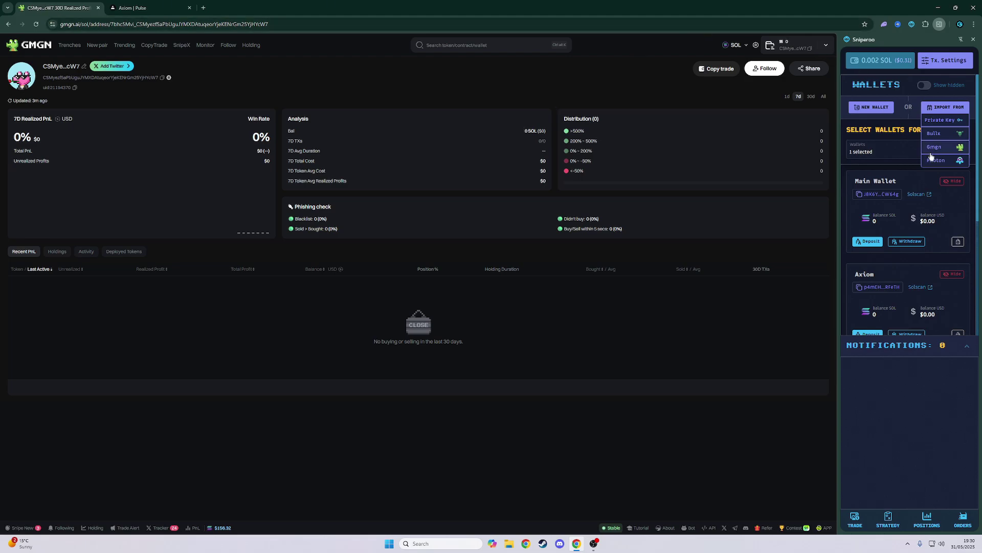
{"action": "left_click", "coordinate": [8, 24]}
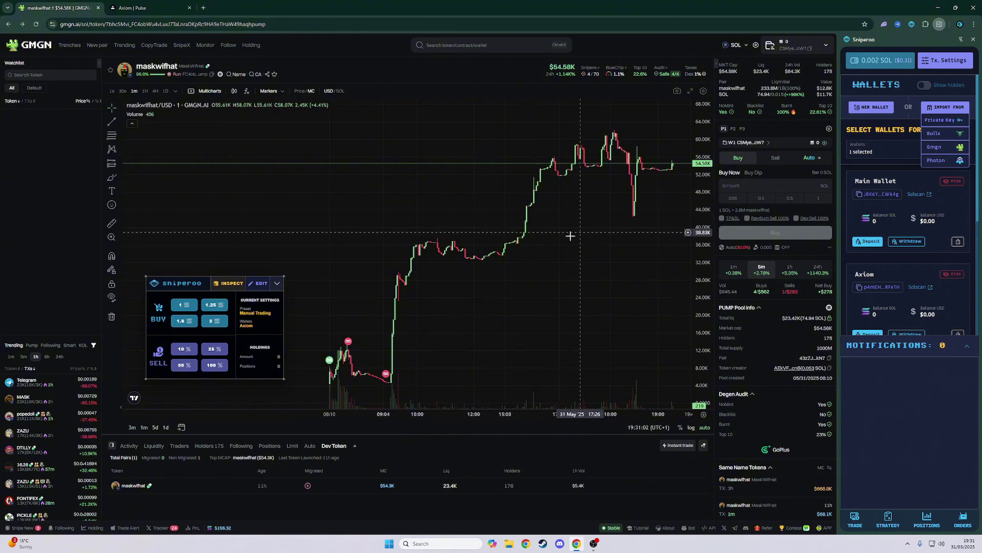
Try out a horizontal line at about 38.7K on the market-cap chart and remove it.
{"action": "left_click", "coordinate": [128, 124]}
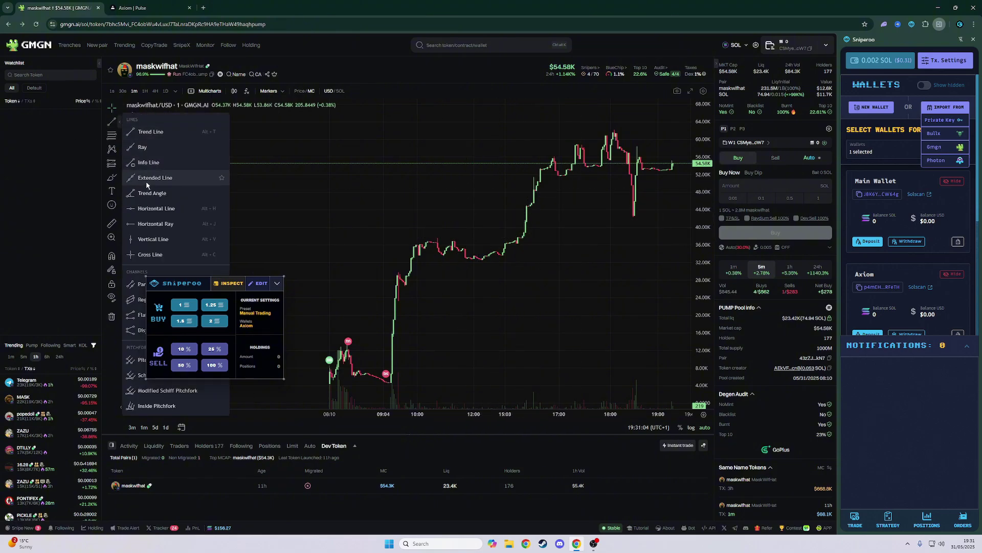
{"action": "left_click", "coordinate": [156, 208]}
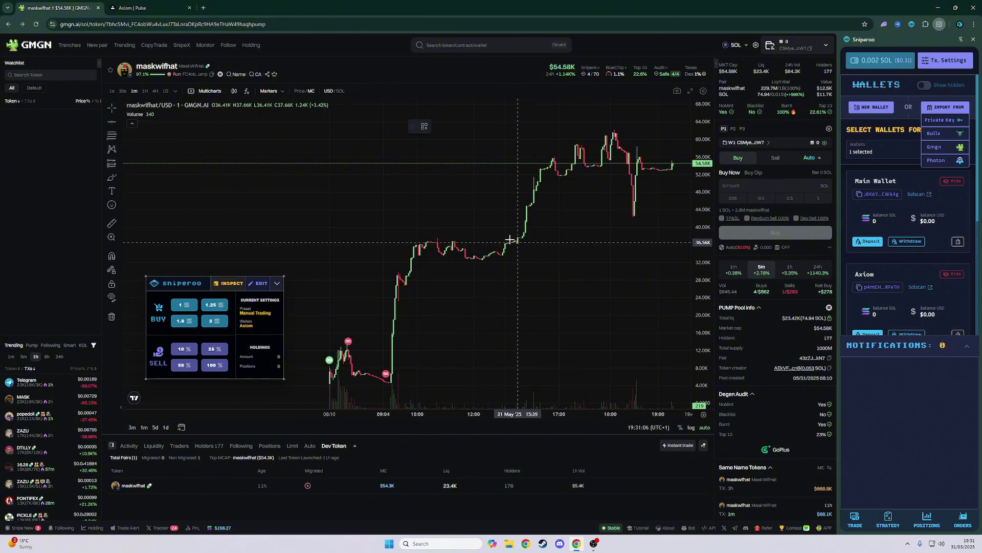
{"action": "left_click", "coordinate": [512, 234]}
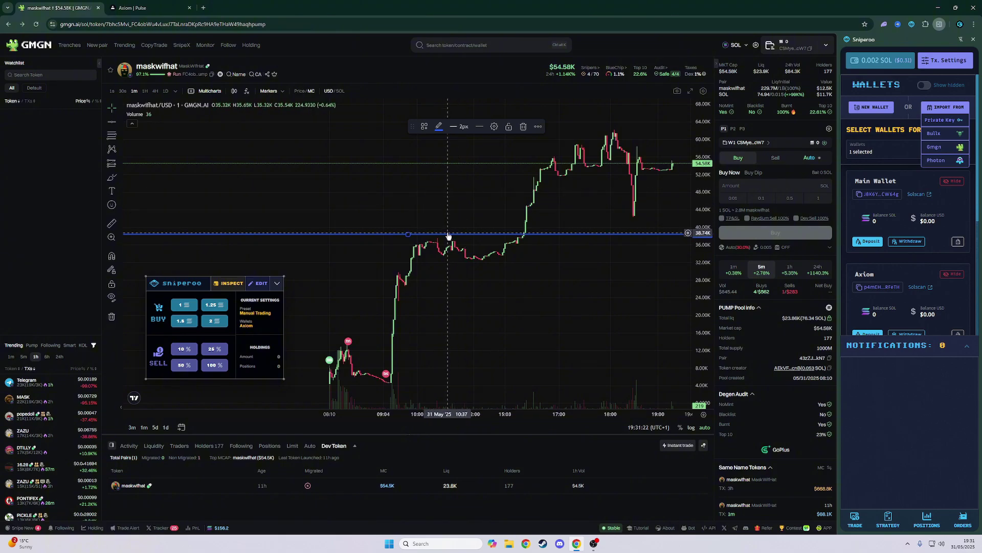
{"action": "left_click_drag", "start_coordinate": [449, 234], "coordinate": [450, 237]}
{"action": "key", "text": "Delete"}
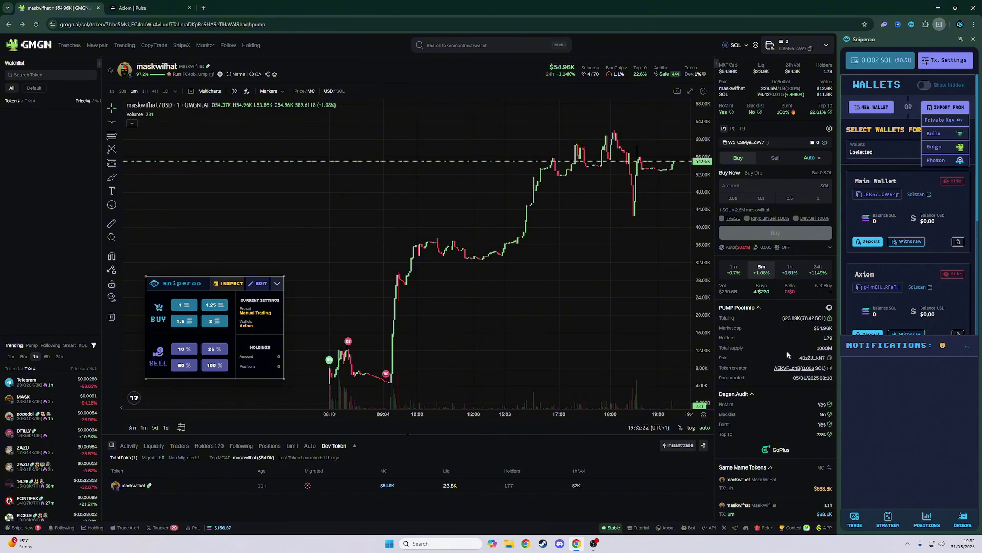
Examine maskwifhat's pool info, same-name tokens and chart history, and return to the Trenches page.
{"action": "scroll", "coordinate": [787, 351], "scroll_direction": "down", "scroll_amount": 1}
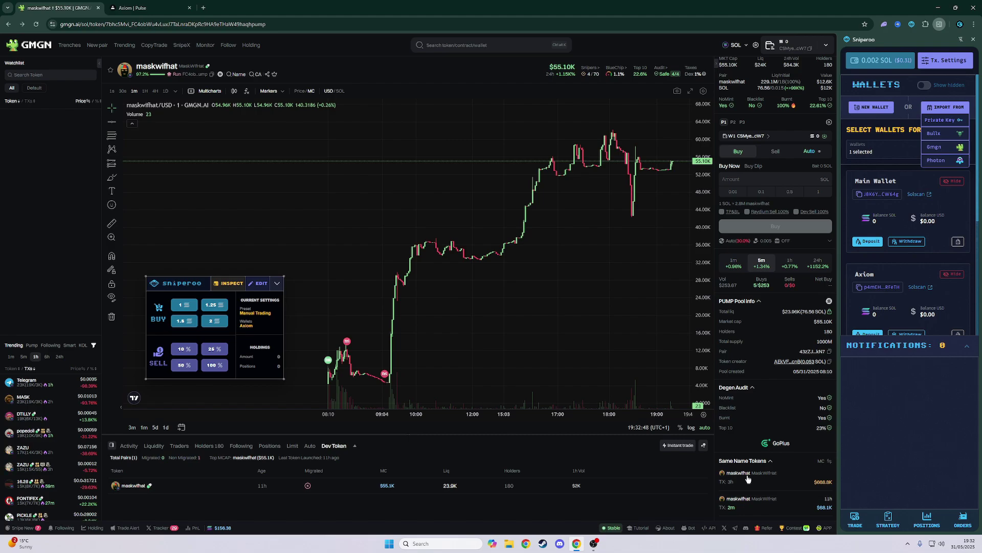
{"action": "scroll", "coordinate": [461, 333], "scroll_direction": "up", "scroll_amount": 5}
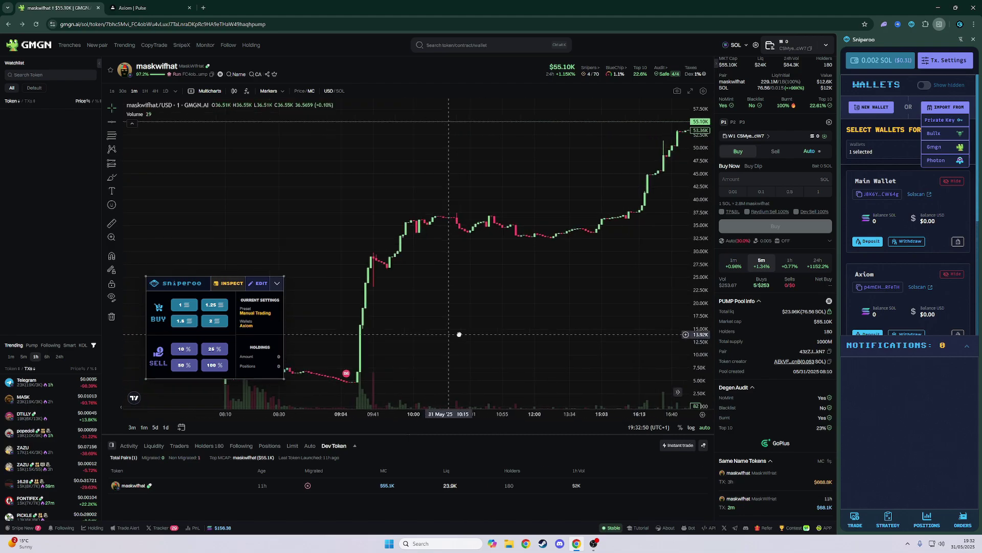
{"action": "scroll", "coordinate": [459, 334], "scroll_direction": "down", "scroll_amount": 5}
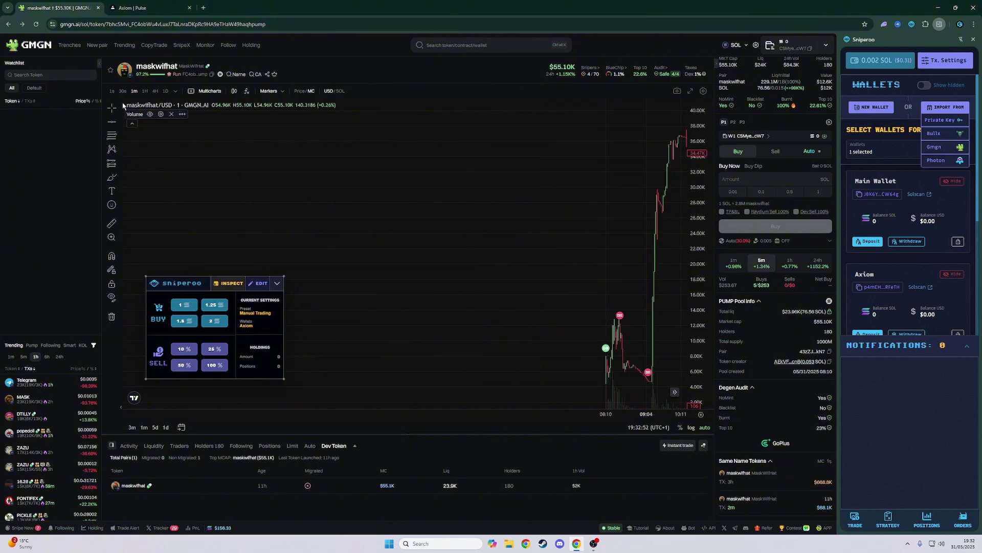
{"action": "left_click", "coordinate": [28, 47]}
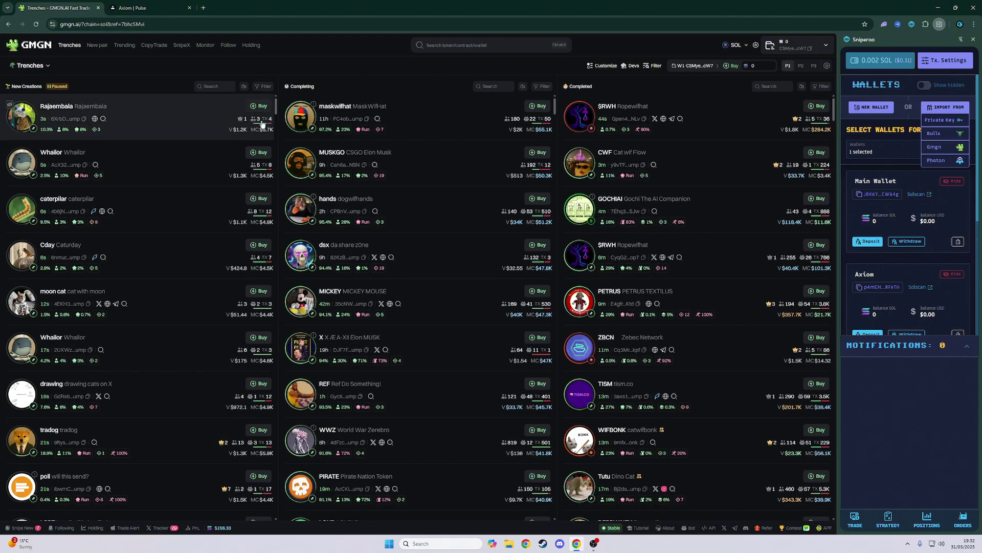
Switch to Axiom, open the MUSKGO token page, and move the Sniperoo widget to the left side of its chart.
{"action": "left_click", "coordinate": [133, 7]}
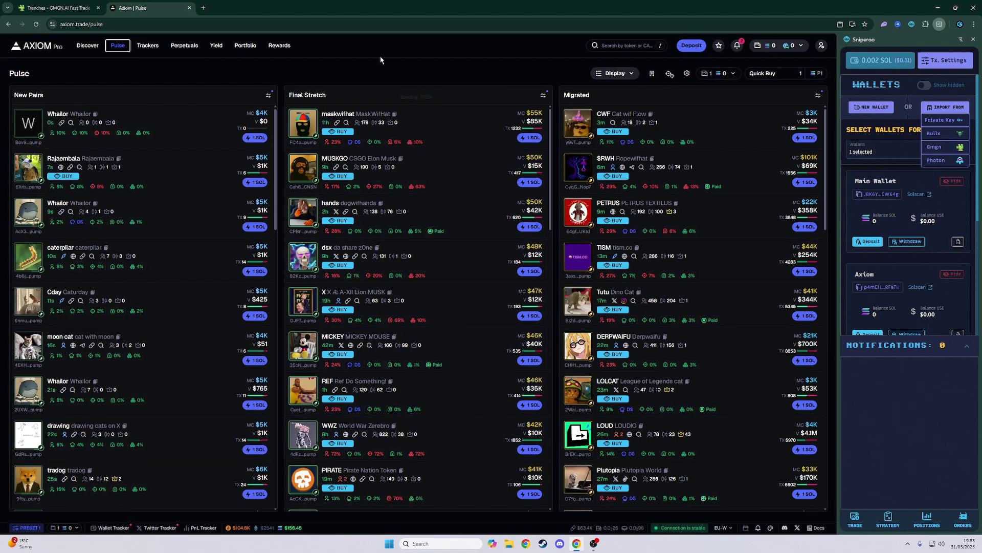
{"action": "left_click", "coordinate": [515, 191]}
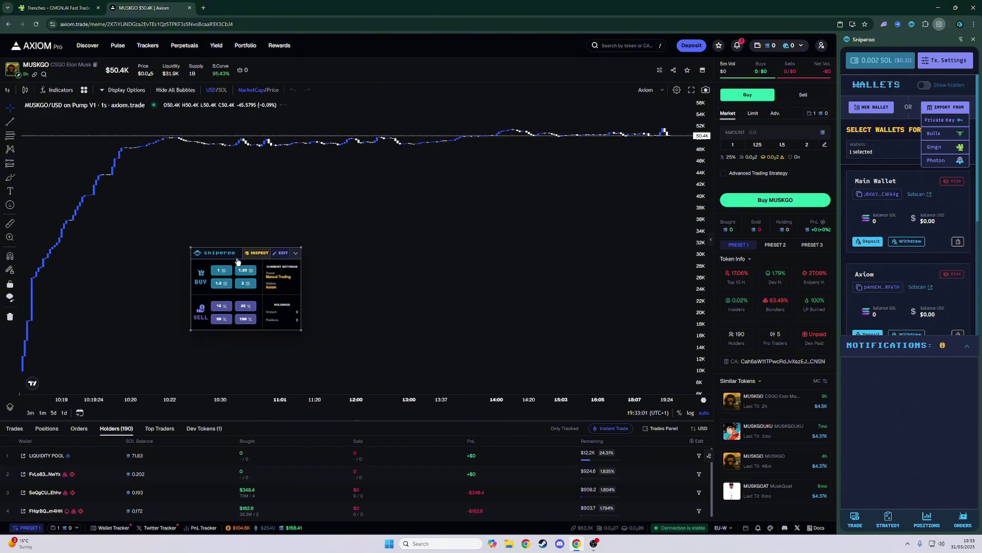
{"action": "left_click_drag", "start_coordinate": [237, 261], "coordinate": [152, 245]}
{"action": "scroll", "coordinate": [329, 259], "scroll_direction": "down", "scroll_amount": 3}
{"action": "left_click_drag", "start_coordinate": [671, 197], "coordinate": [685, 311]}
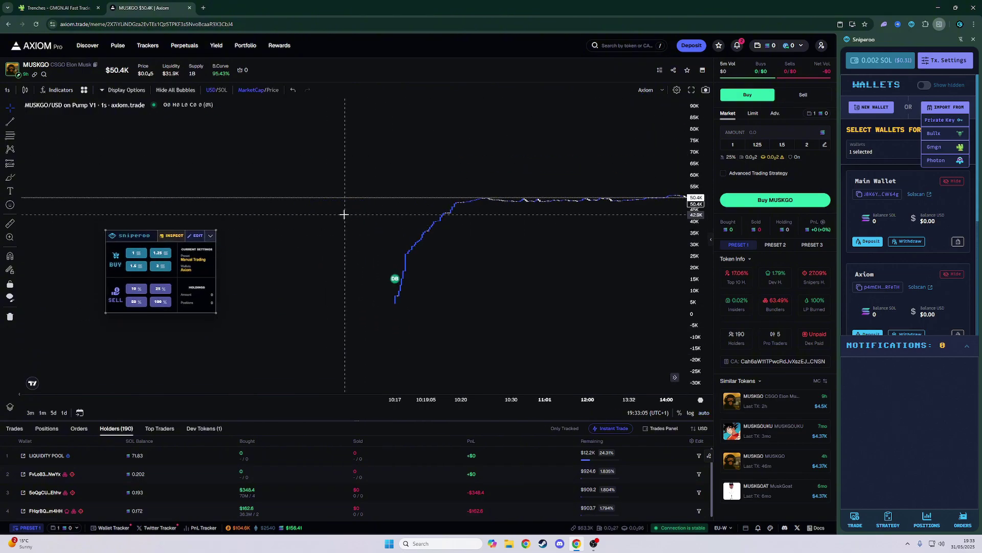
{"action": "scroll", "coordinate": [317, 226], "scroll_direction": "up", "scroll_amount": 2}
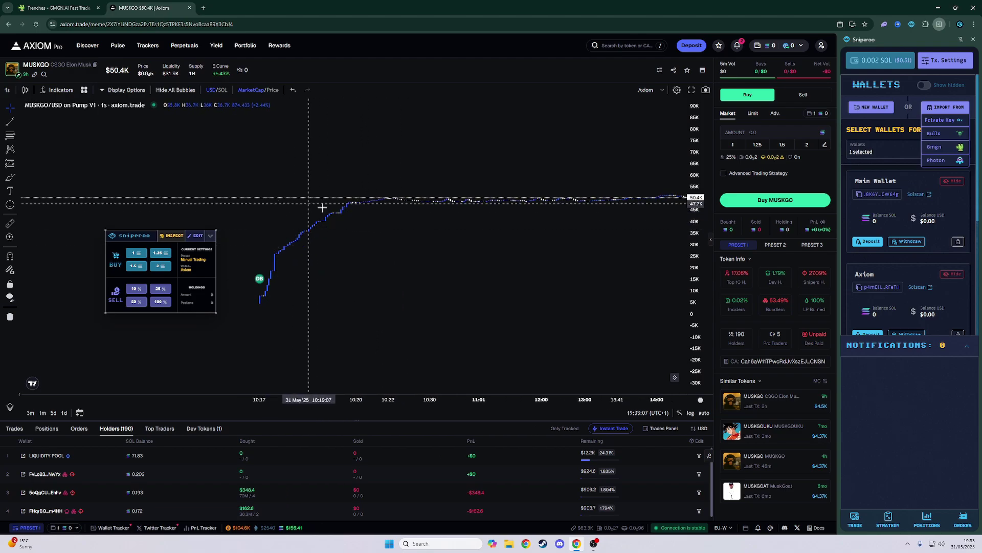
Switch back to GMGN, open the maskwifhat token page from the Completing list, and open its chart settings.
{"action": "left_click", "coordinate": [54, 7]}
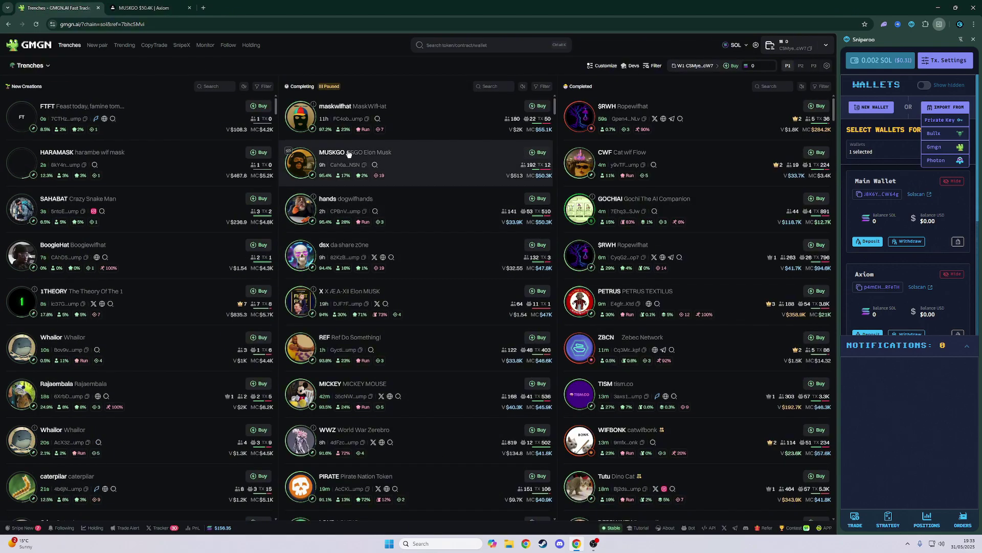
{"action": "left_click", "coordinate": [414, 128]}
{"action": "right_click", "coordinate": [486, 246]}
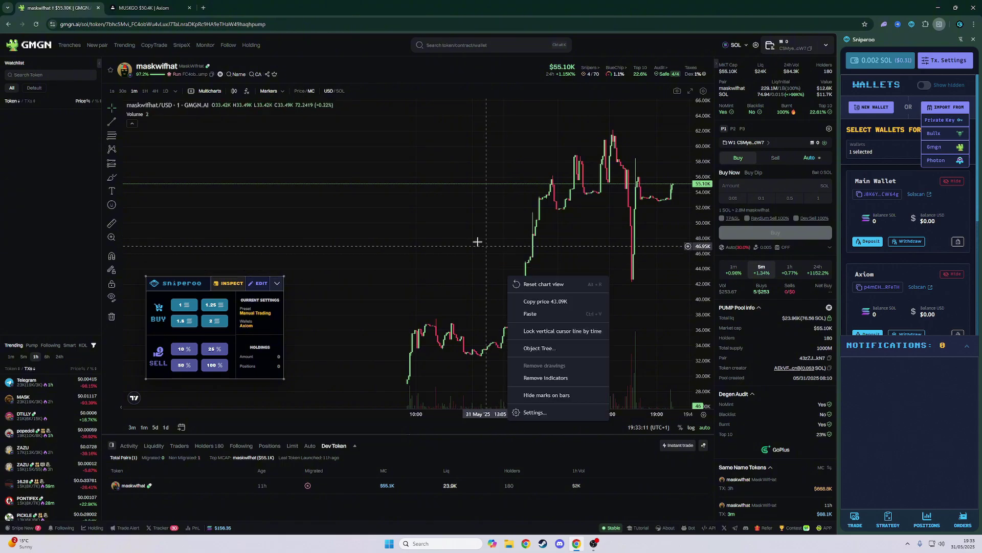
{"action": "left_click", "coordinate": [535, 412]}
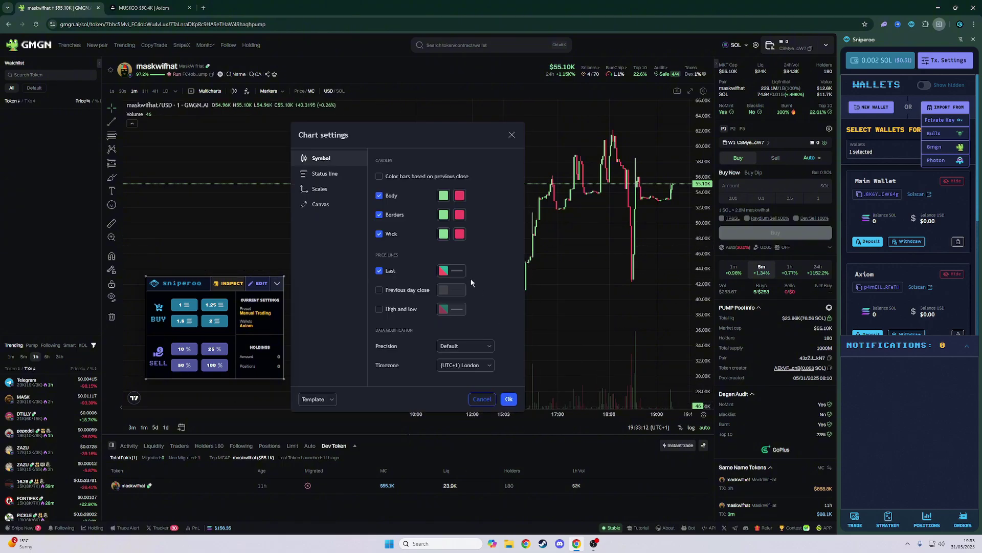
Set the candle body colors to blue for rising candles and white for falling candles.
{"action": "left_click", "coordinate": [443, 195]}
{"action": "left_click", "coordinate": [498, 220]}
{"action": "left_click", "coordinate": [460, 195]}
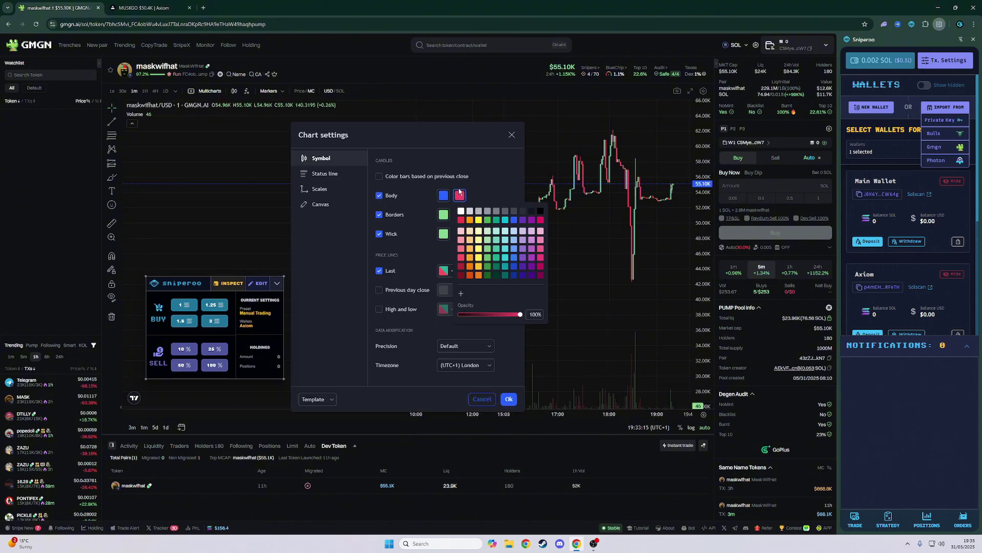
{"action": "left_click", "coordinate": [445, 211]}
Set the candle borders and wicks to blue for rising candles and white for falling candles.
{"action": "left_click", "coordinate": [444, 214]}
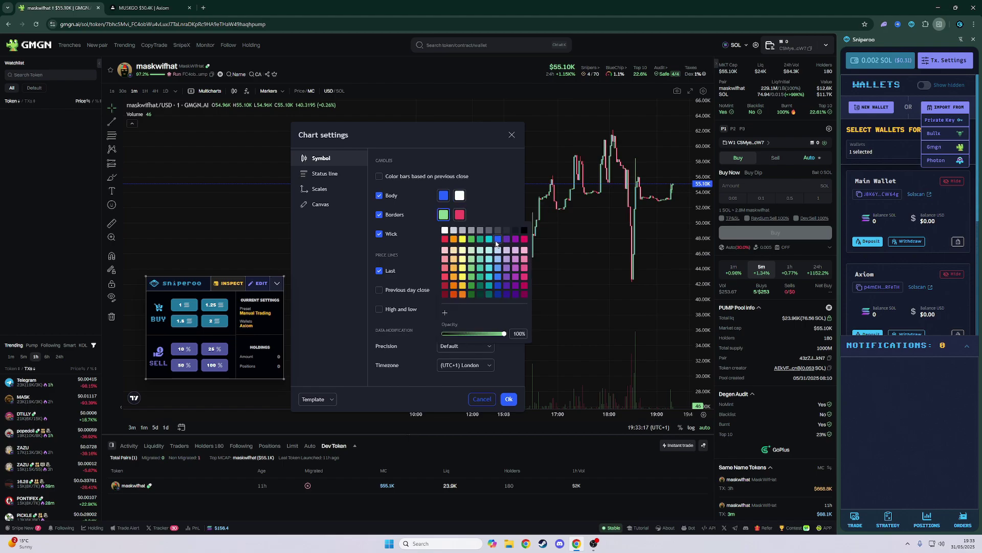
{"action": "left_click", "coordinate": [498, 239]}
{"action": "left_click", "coordinate": [460, 214]}
{"action": "left_click", "coordinate": [462, 230]}
{"action": "left_click", "coordinate": [443, 234]}
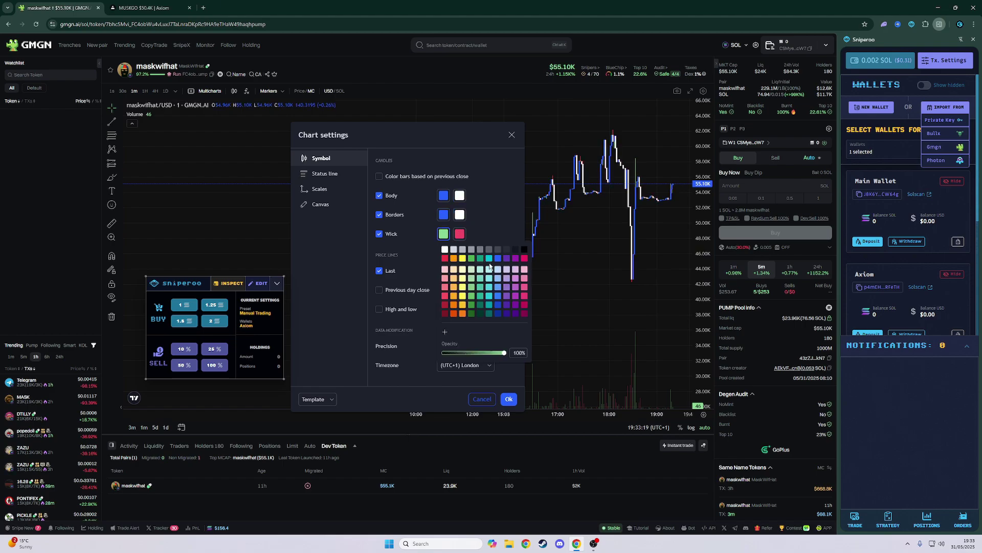
{"action": "left_click", "coordinate": [498, 258]}
{"action": "left_click", "coordinate": [460, 233]}
{"action": "left_click", "coordinate": [461, 249]}
{"action": "left_click", "coordinate": [480, 227]}
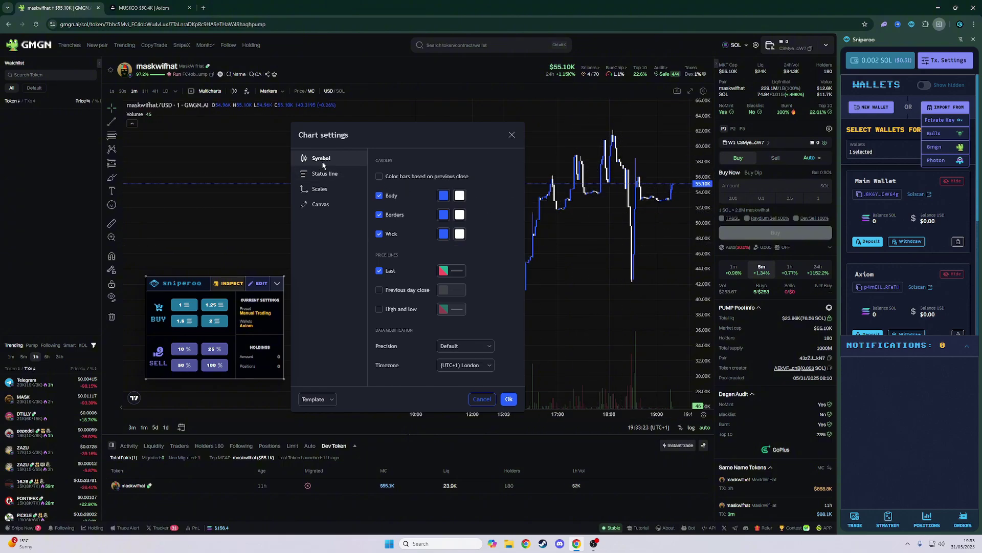
Turn off the chart's vertical and horizontal grid lines in the canvas settings and apply the chart settings.
{"action": "left_click", "coordinate": [324, 173]}
{"action": "left_click", "coordinate": [322, 189]}
{"action": "left_click", "coordinate": [324, 191]}
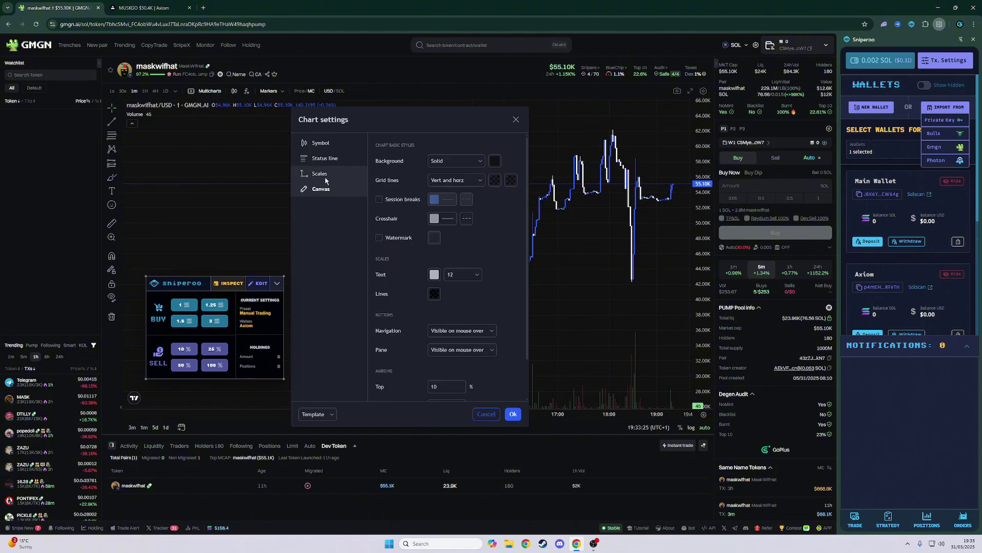
{"action": "left_click", "coordinate": [495, 180]}
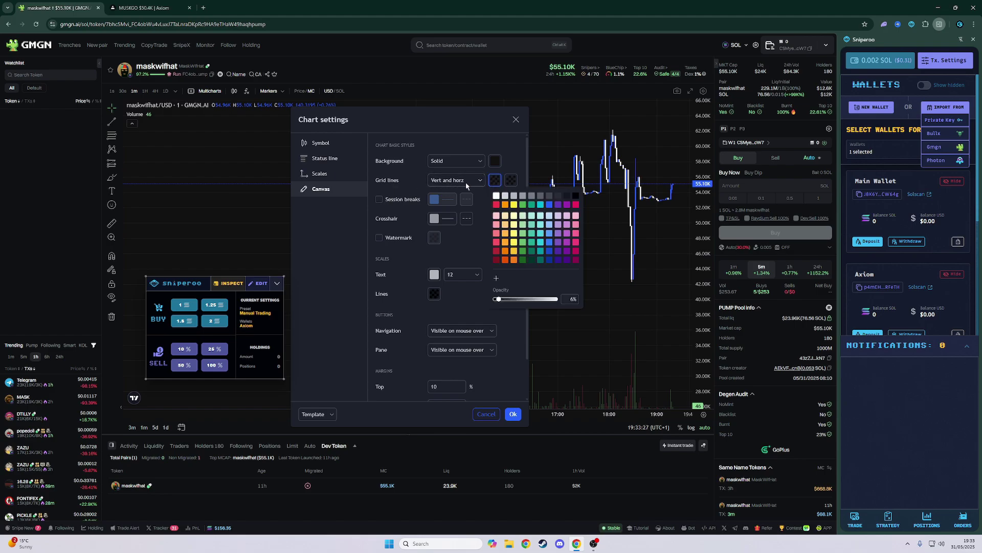
{"action": "left_click", "coordinate": [455, 180]}
{"action": "left_click", "coordinate": [450, 231]}
{"action": "left_click", "coordinate": [509, 414]}
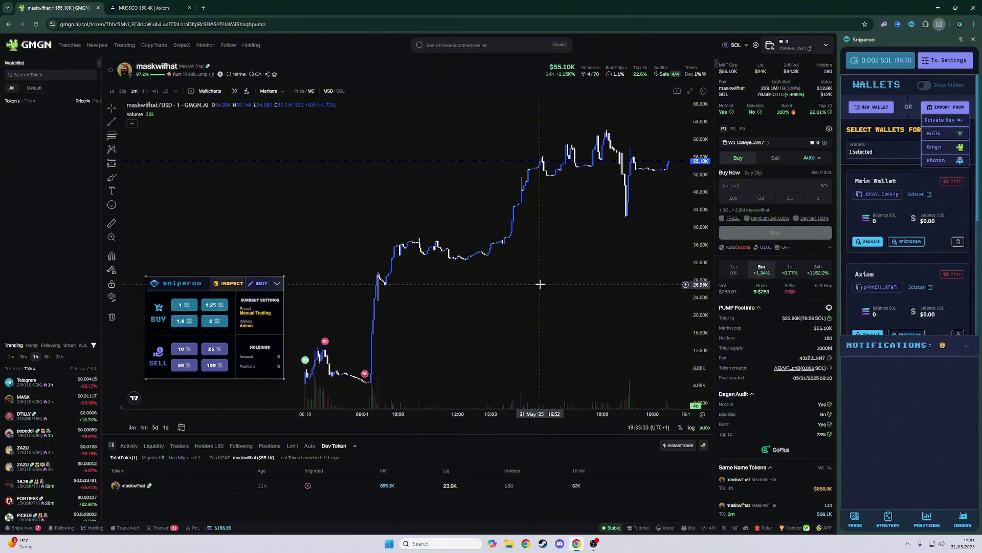
View maskwifhat's recolored chart over a longer time range and return to the GMGN home page.
{"action": "scroll", "coordinate": [511, 284], "scroll_direction": "down", "scroll_amount": 2}
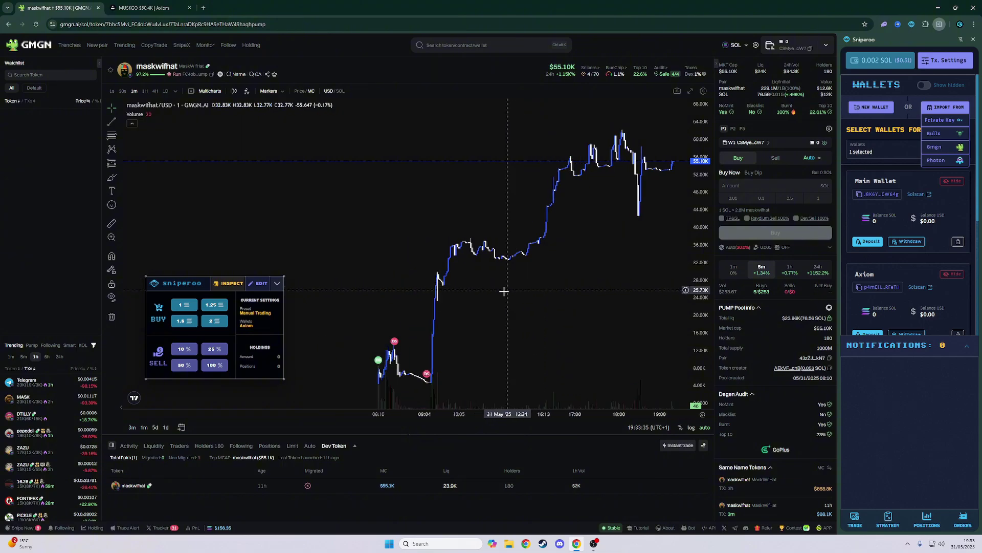
{"action": "left_click", "coordinate": [28, 47]}
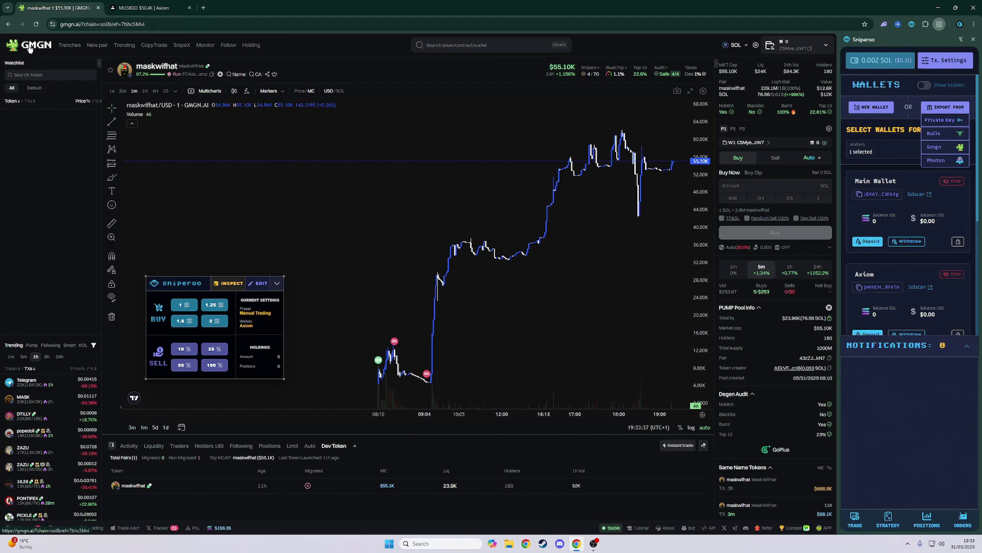